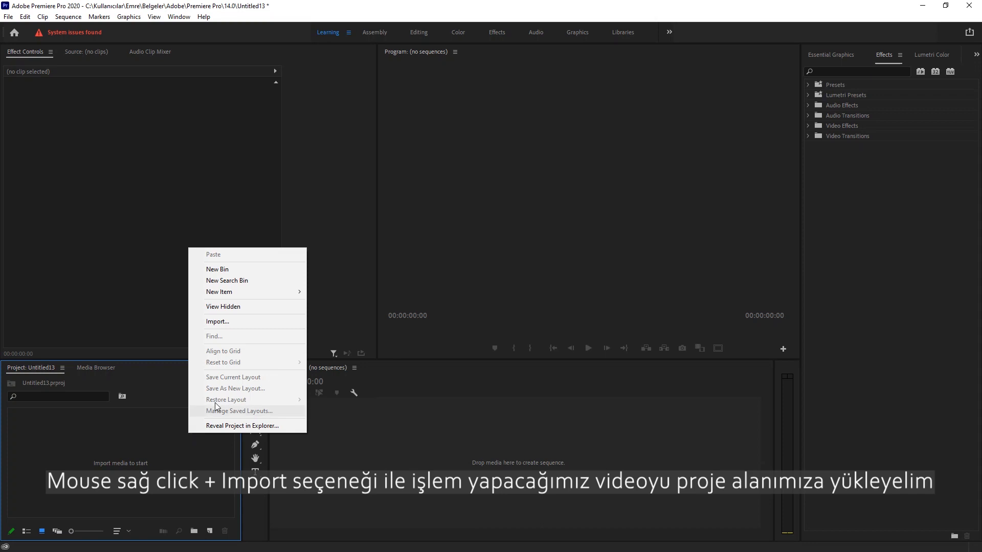
Import the video-model file from the desktop into the project
{"action": "left_click", "coordinate": [247, 322]}
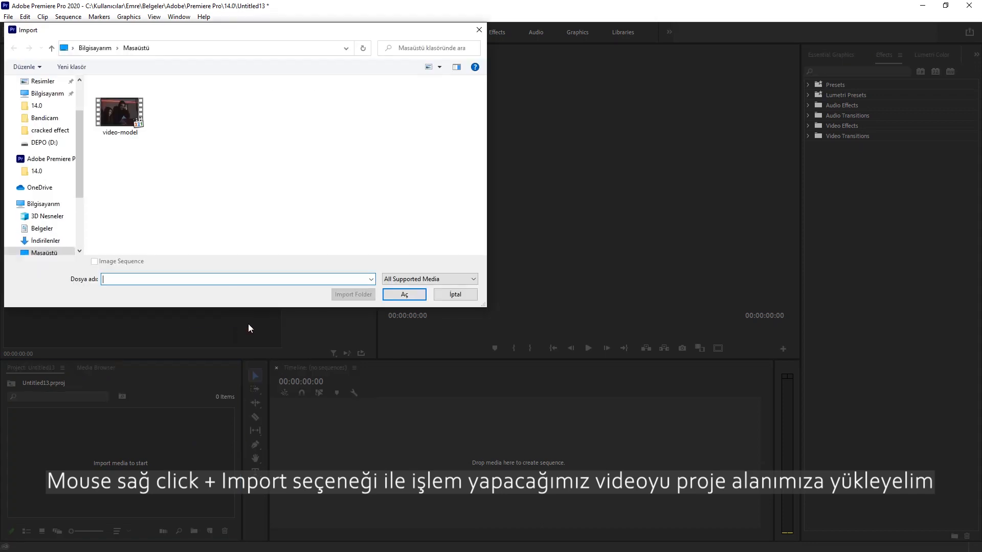
{"action": "left_click", "coordinate": [121, 114]}
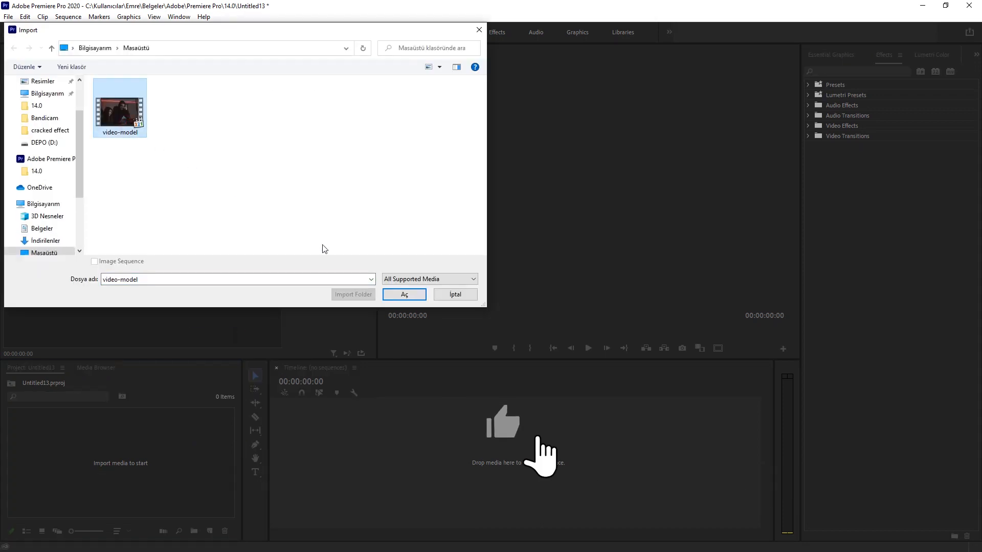
{"action": "left_click", "coordinate": [396, 293]}
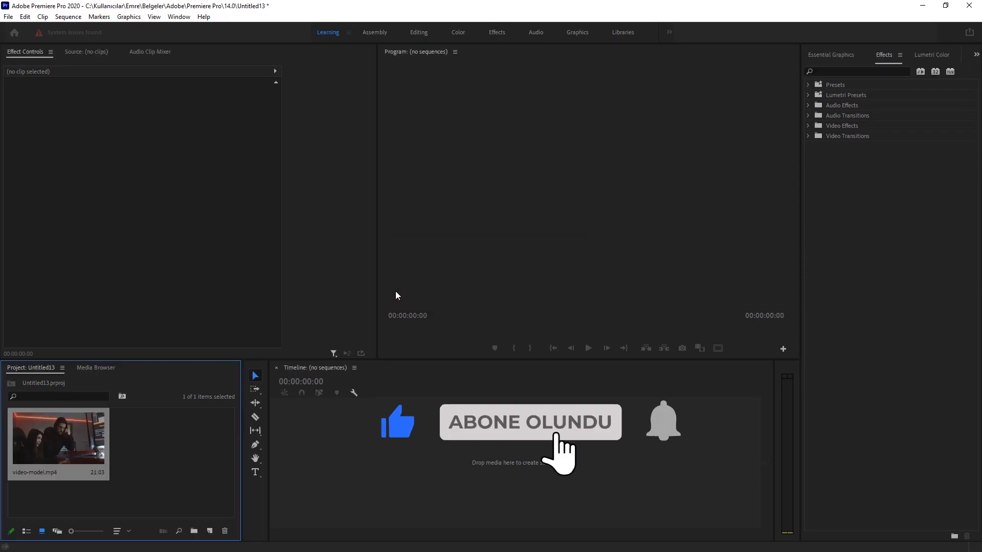
Create a new sequence from video-model.mp4 that takes over the clip's own settings
{"action": "left_click", "coordinate": [62, 446]}
{"action": "left_click_drag", "start_coordinate": [65, 438], "coordinate": [180, 471]}
{"action": "left_click_drag", "start_coordinate": [212, 519], "coordinate": [211, 536]}
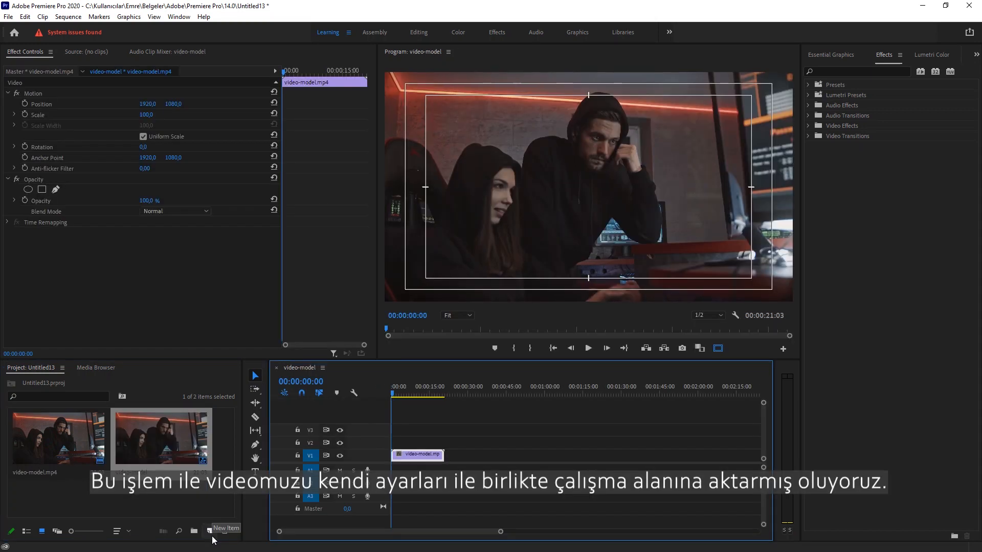
{"action": "scroll", "coordinate": [436, 458], "scroll_direction": "up", "scroll_amount": 4}
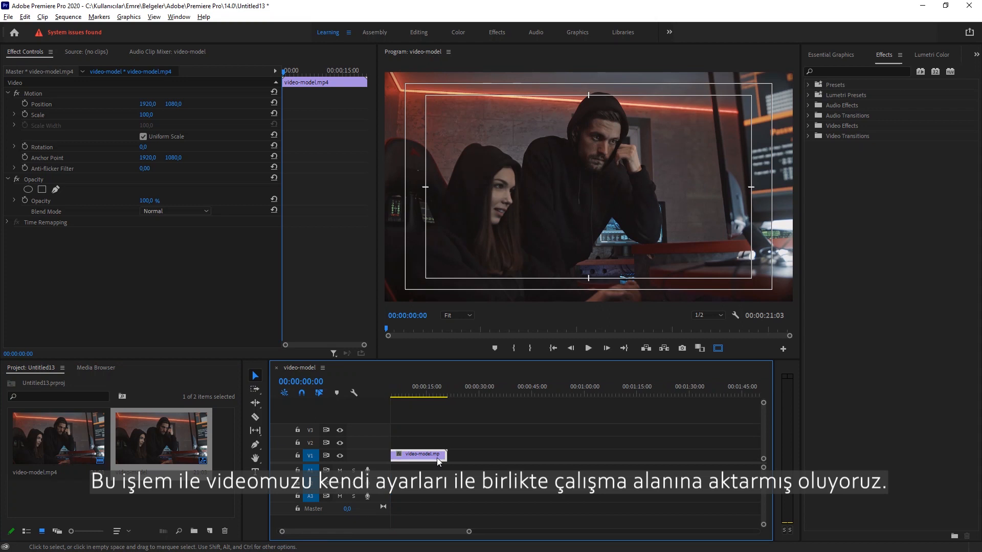
{"action": "scroll", "coordinate": [436, 458], "scroll_direction": "up", "scroll_amount": 4}
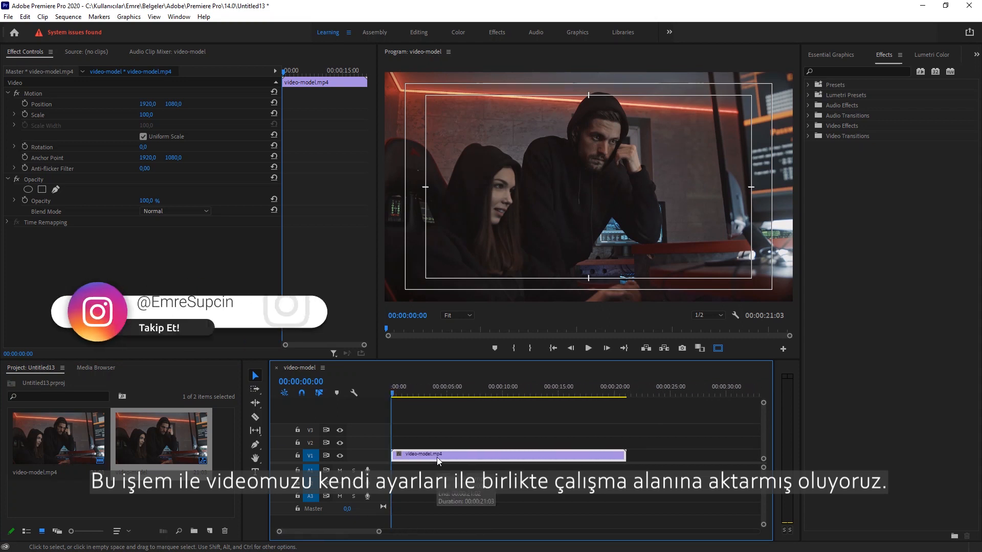
Preview the video in the sequence and return the playhead to the start
{"action": "left_click", "coordinate": [594, 348]}
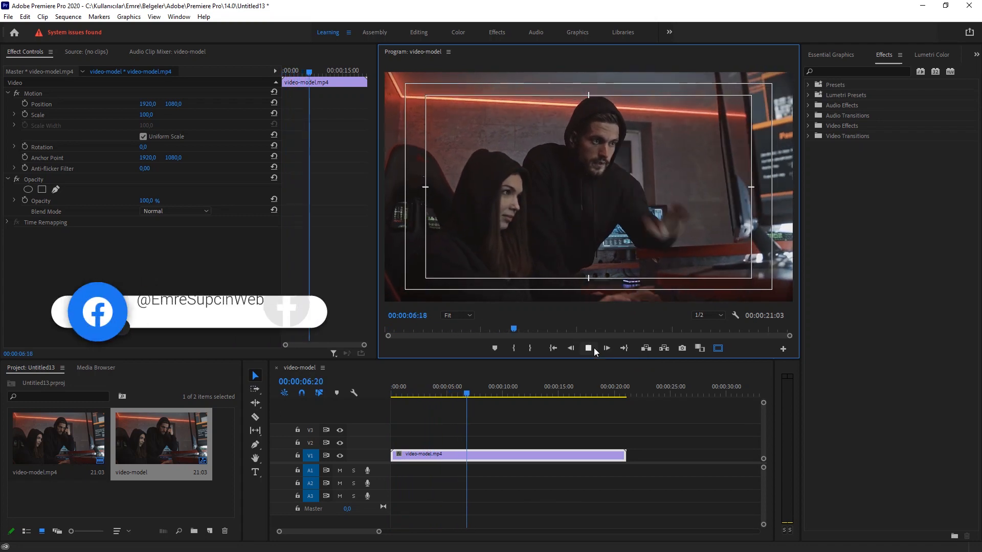
{"action": "left_click", "coordinate": [594, 348]}
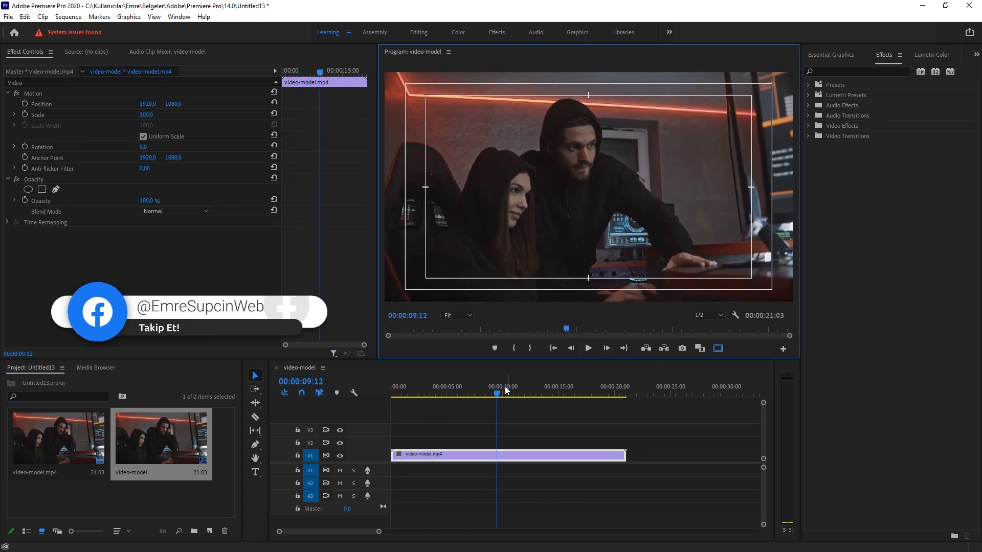
{"action": "left_click_drag", "start_coordinate": [497, 392], "coordinate": [379, 398]}
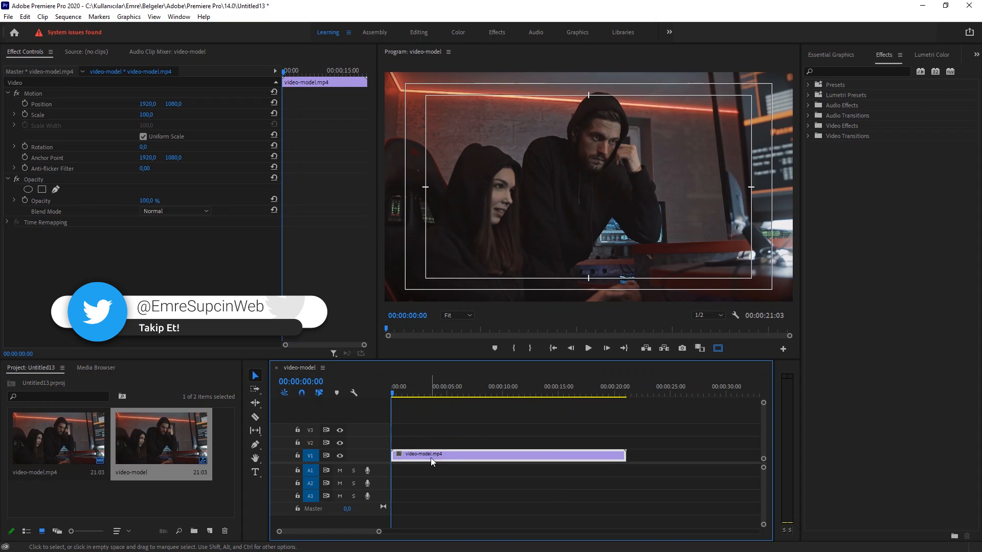
Create a 3840 × 2160, 25 fps adjustment layer and place it on track V2 over the video clip's full length
{"action": "left_click", "coordinate": [154, 500]}
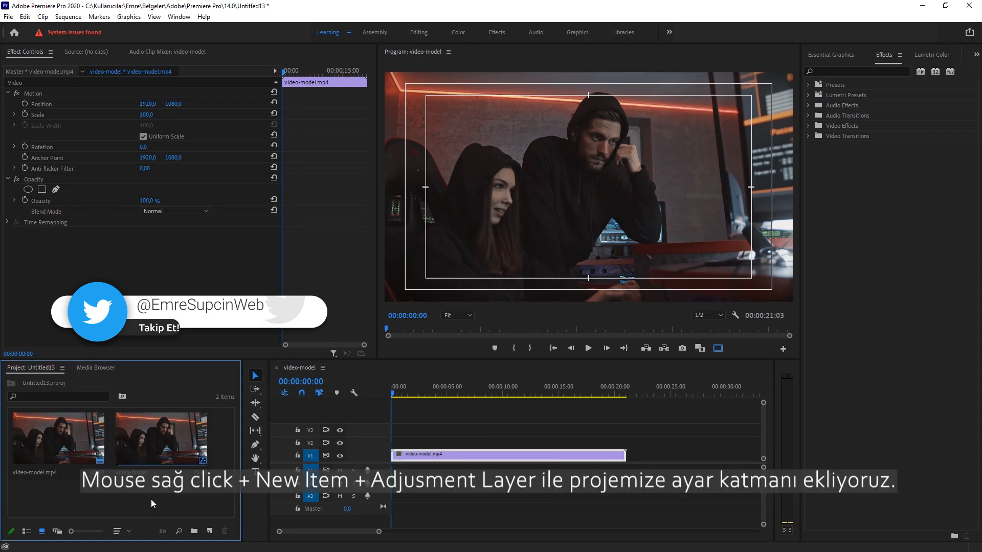
{"action": "right_click", "coordinate": [152, 499]}
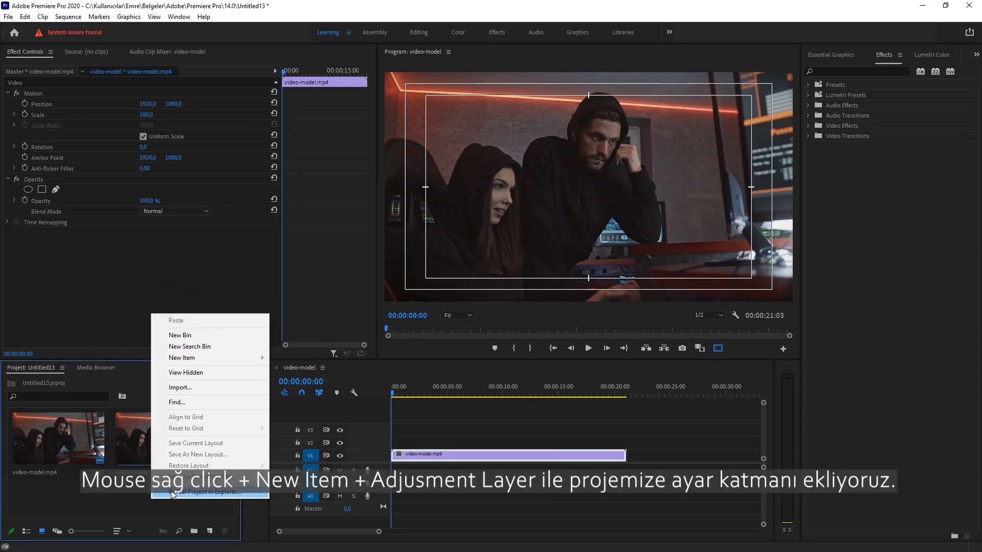
{"action": "mouse_move", "coordinate": [228, 356]}
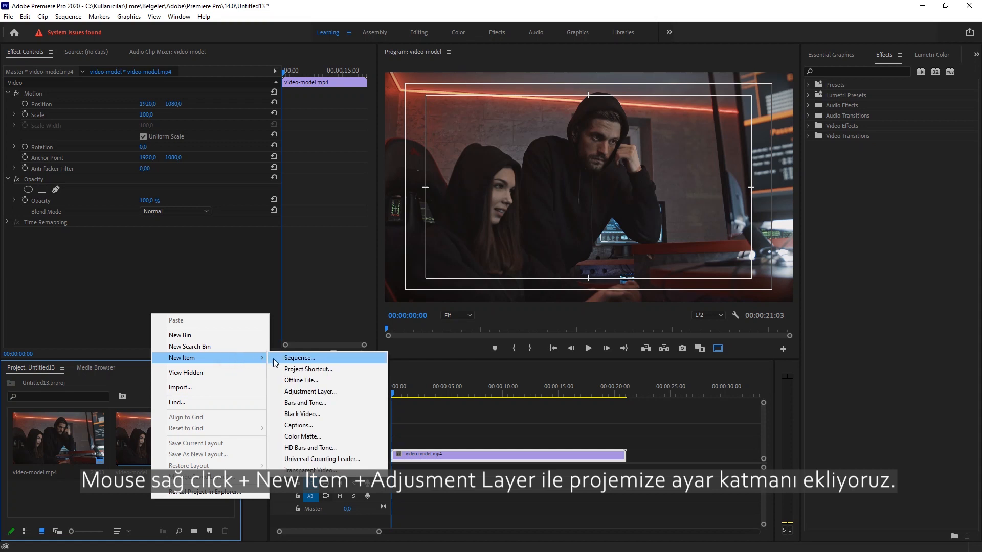
{"action": "left_click", "coordinate": [314, 392]}
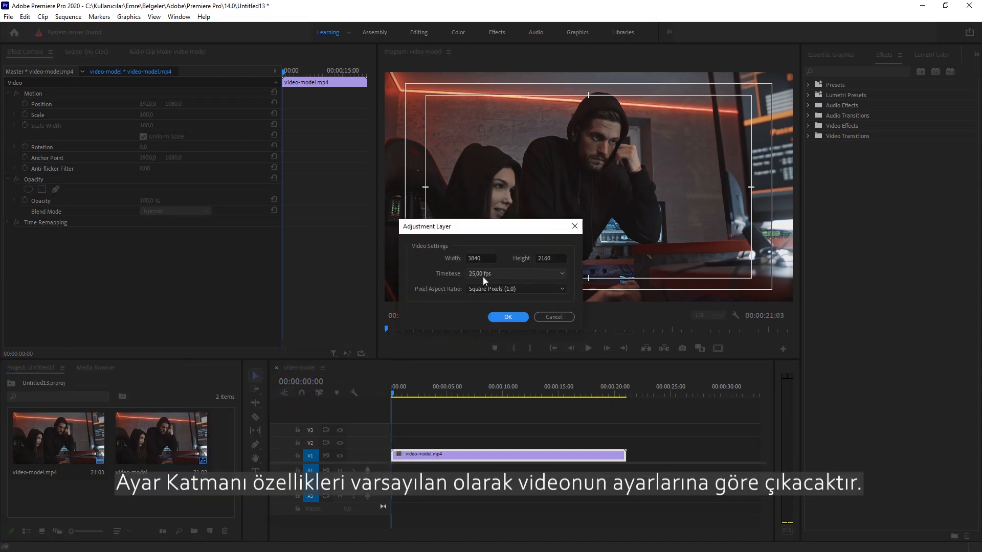
{"action": "left_click", "coordinate": [508, 317]}
{"action": "left_click_drag", "start_coordinate": [192, 446], "coordinate": [618, 436]}
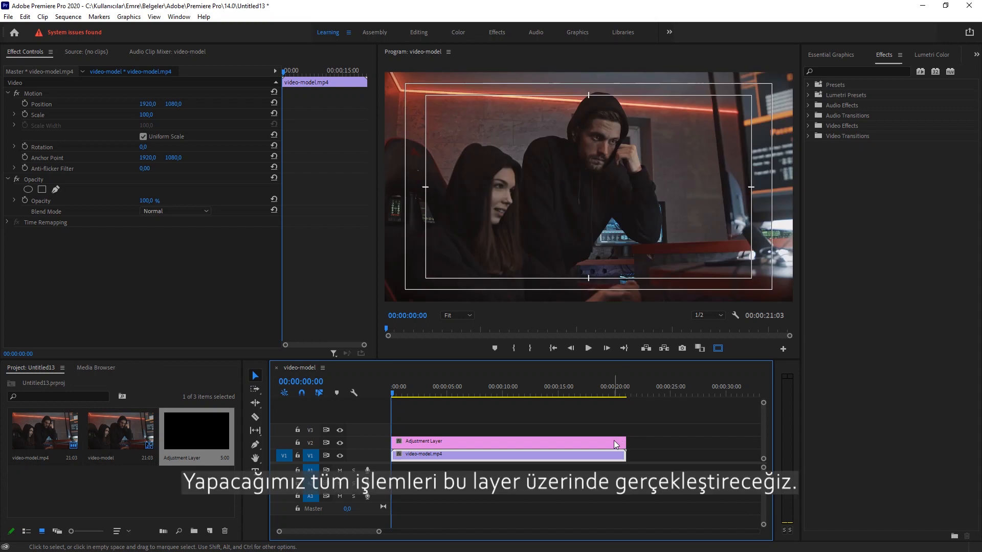
Add an elliptical opacity mask to the adjustment layer in the timeline and move it over the woman's head
{"action": "left_click", "coordinate": [442, 441]}
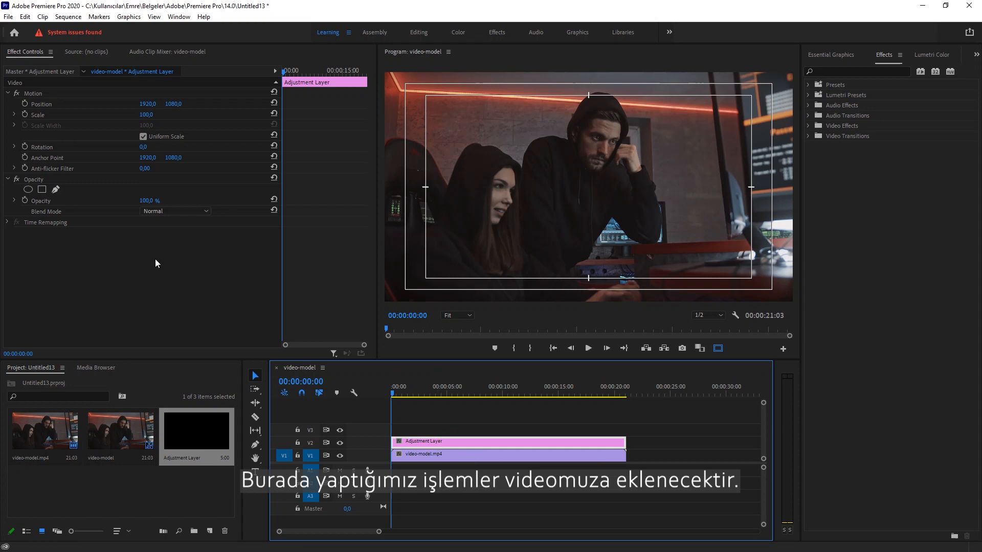
{"action": "left_click", "coordinate": [179, 16]}
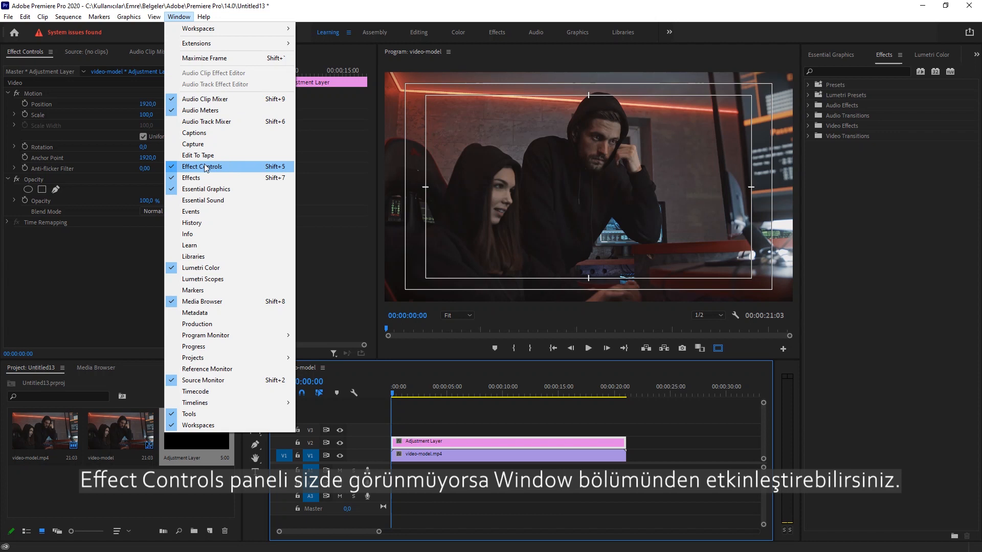
{"action": "left_click", "coordinate": [181, 17]}
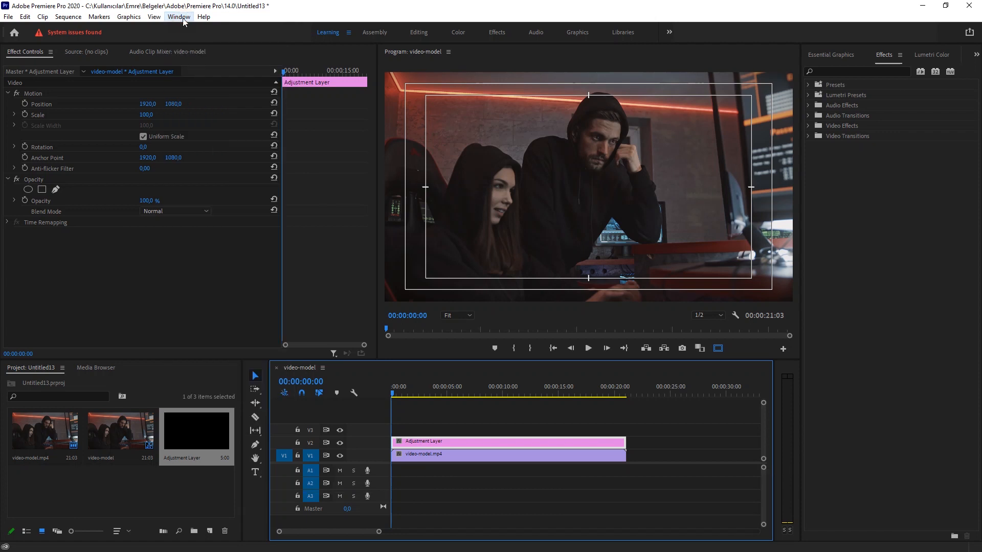
{"action": "left_click", "coordinate": [29, 190]}
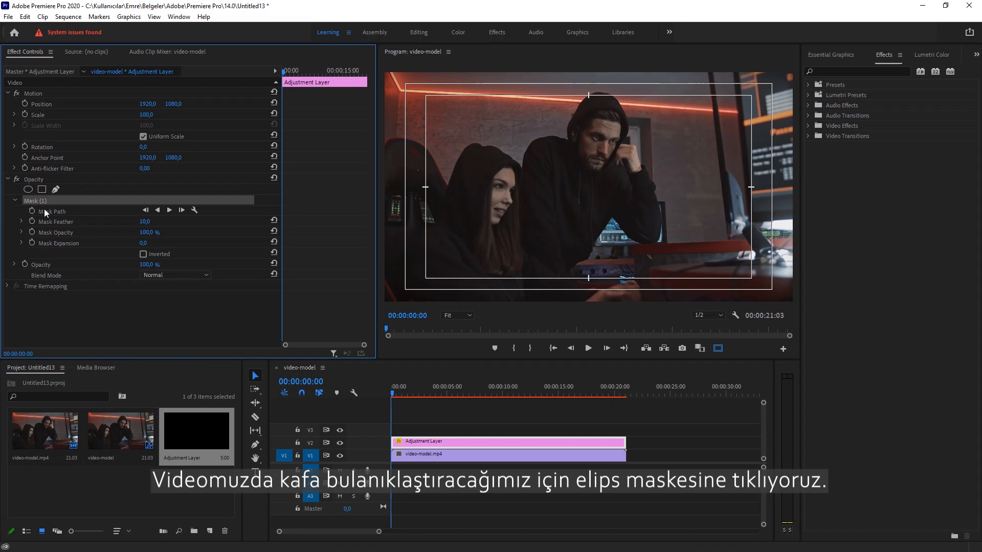
{"action": "left_click", "coordinate": [589, 184]}
{"action": "left_click_drag", "start_coordinate": [591, 184], "coordinate": [511, 197]}
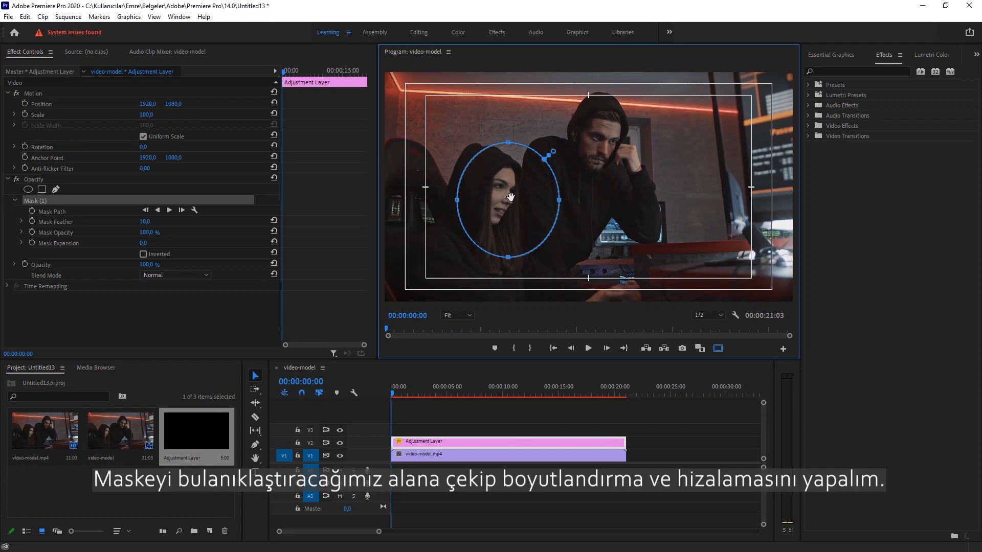
Shrink and reposition the elliptical mask so it fits closely around the woman's face
{"action": "left_click_drag", "start_coordinate": [559, 200], "coordinate": [528, 199]}
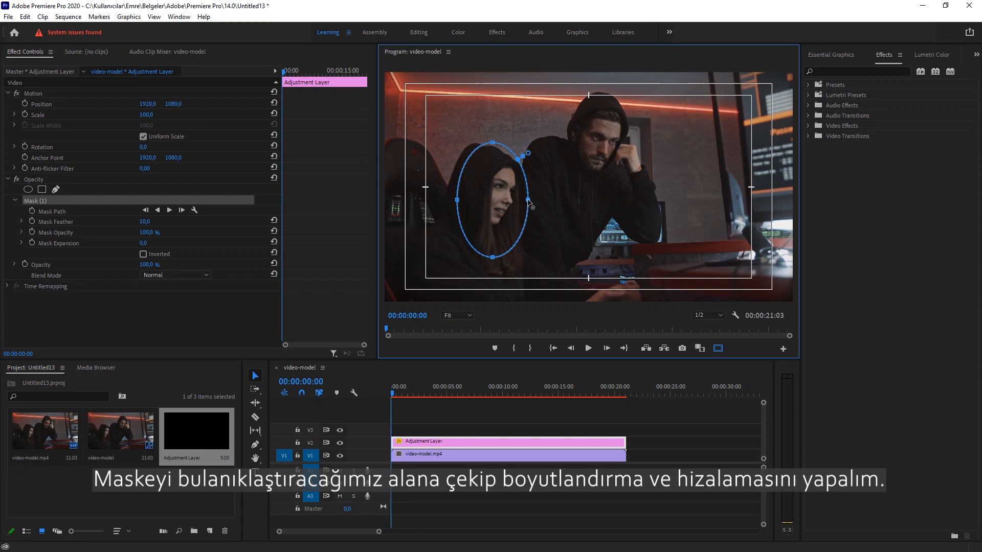
{"action": "left_click_drag", "start_coordinate": [496, 237], "coordinate": [496, 236]}
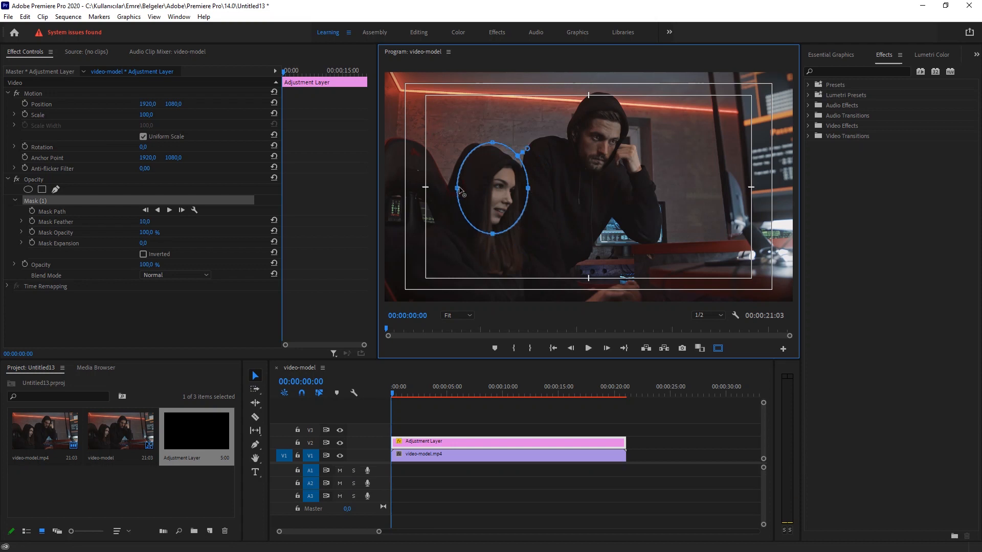
{"action": "left_click_drag", "start_coordinate": [458, 188], "coordinate": [502, 160]}
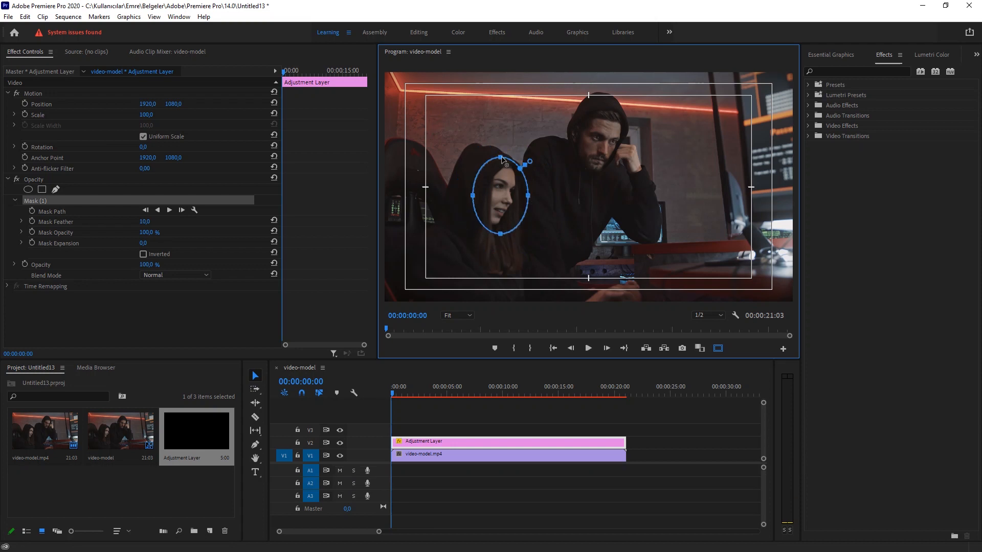
{"action": "left_click_drag", "start_coordinate": [504, 199], "coordinate": [507, 193]}
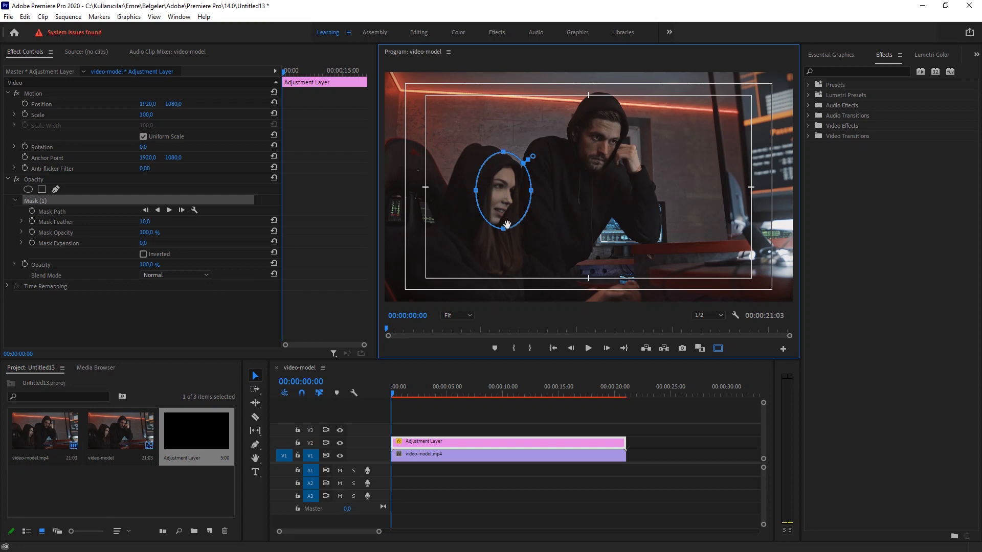
{"action": "left_click_drag", "start_coordinate": [504, 229], "coordinate": [504, 232]}
{"action": "left_click_drag", "start_coordinate": [475, 194], "coordinate": [473, 192]}
Track the mask path forward through the clip, check the tracking at several points, and return to the start
{"action": "left_click", "coordinate": [170, 210]}
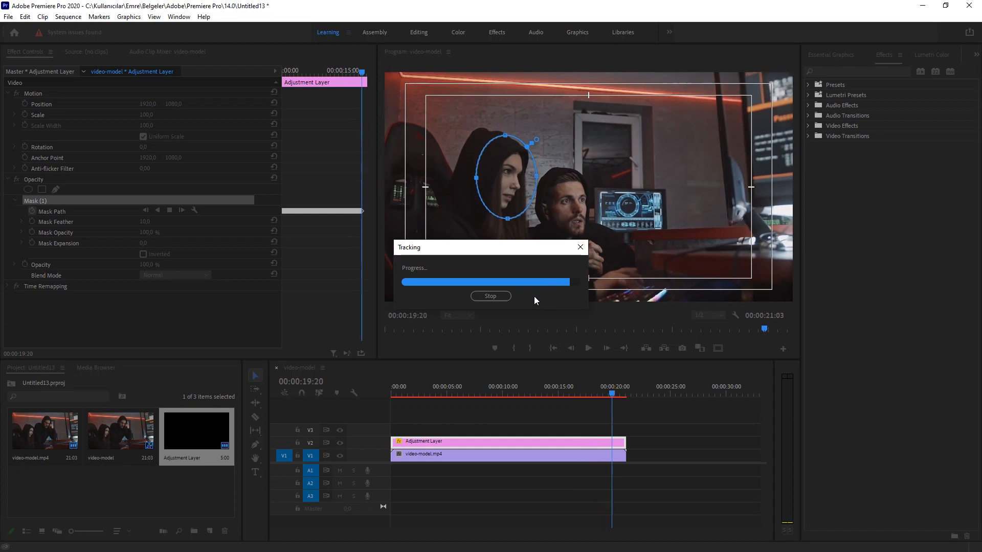
{"action": "left_click", "coordinate": [587, 391]}
{"action": "left_click_drag", "start_coordinate": [587, 390], "coordinate": [543, 386]}
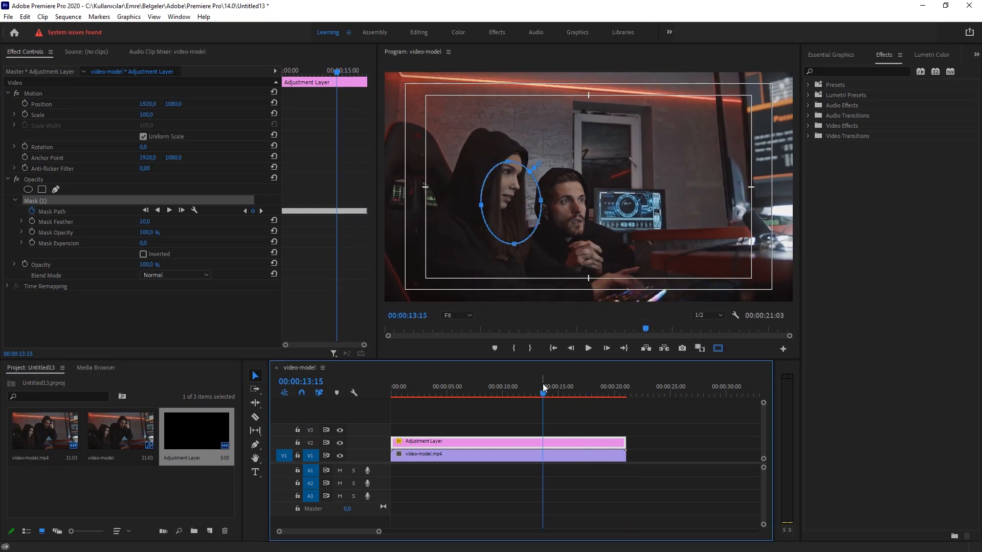
{"action": "left_click_drag", "start_coordinate": [543, 389], "coordinate": [509, 393]}
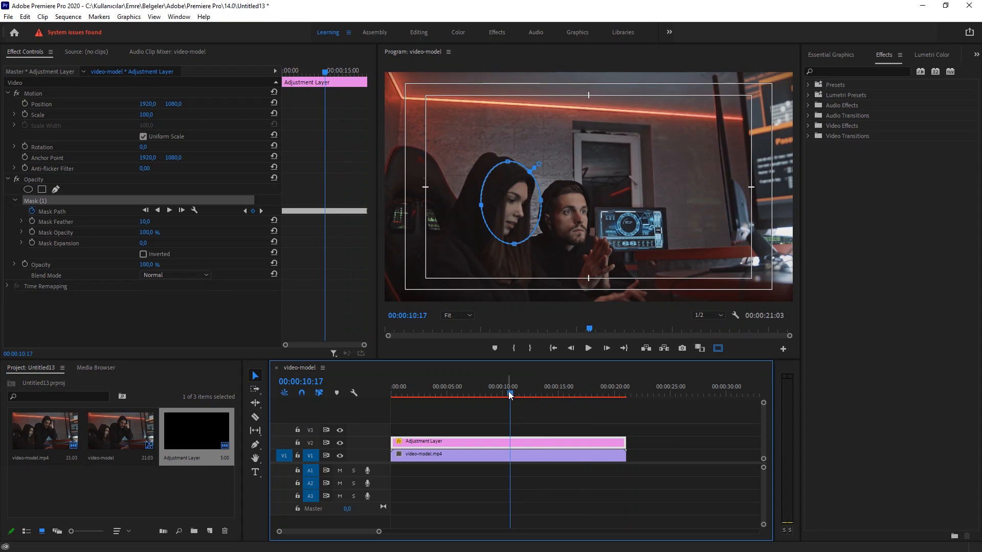
{"action": "left_click_drag", "start_coordinate": [509, 394], "coordinate": [389, 394]}
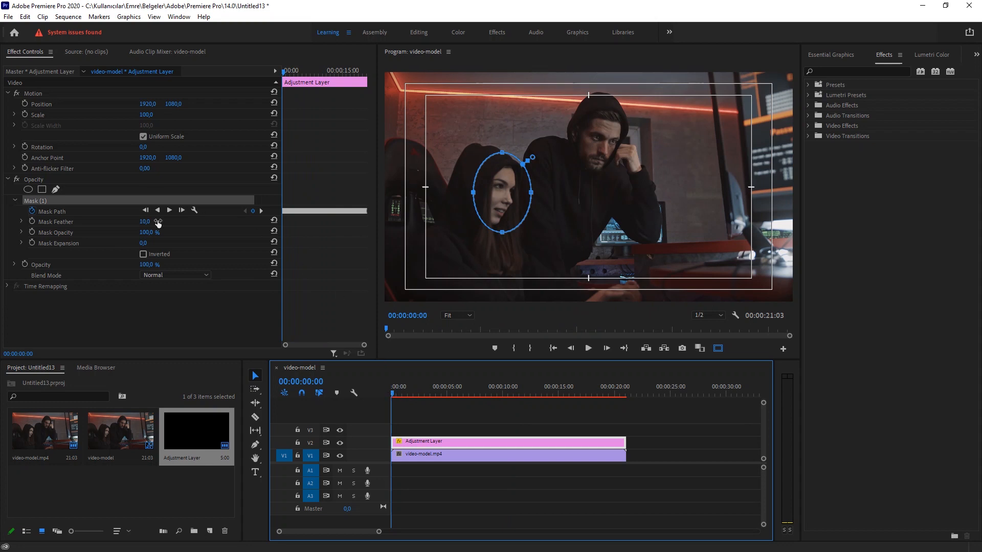
Search the effects for "gaus" and apply the Gaussian Blur video effect to the adjustment layer
{"action": "left_click", "coordinate": [868, 72]}
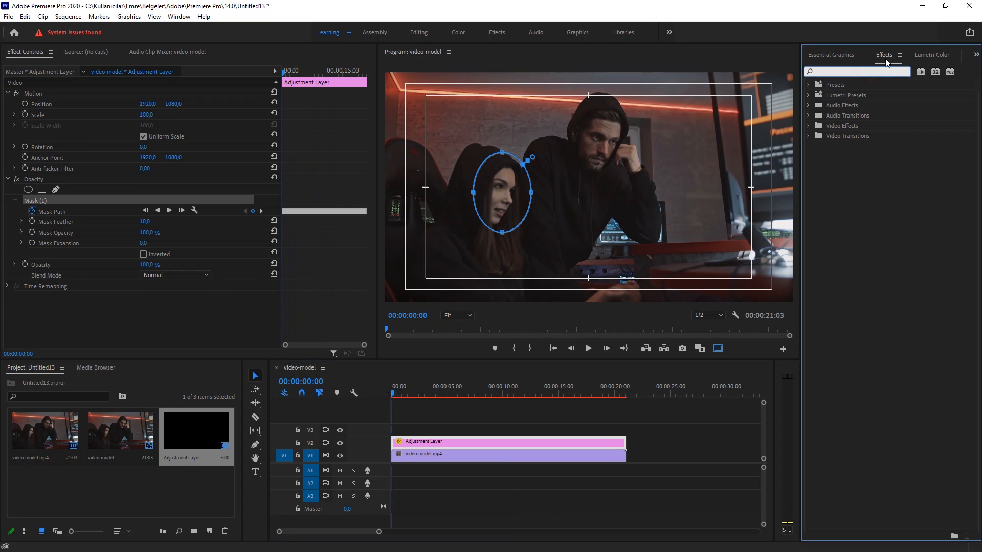
{"action": "left_click", "coordinate": [175, 19]}
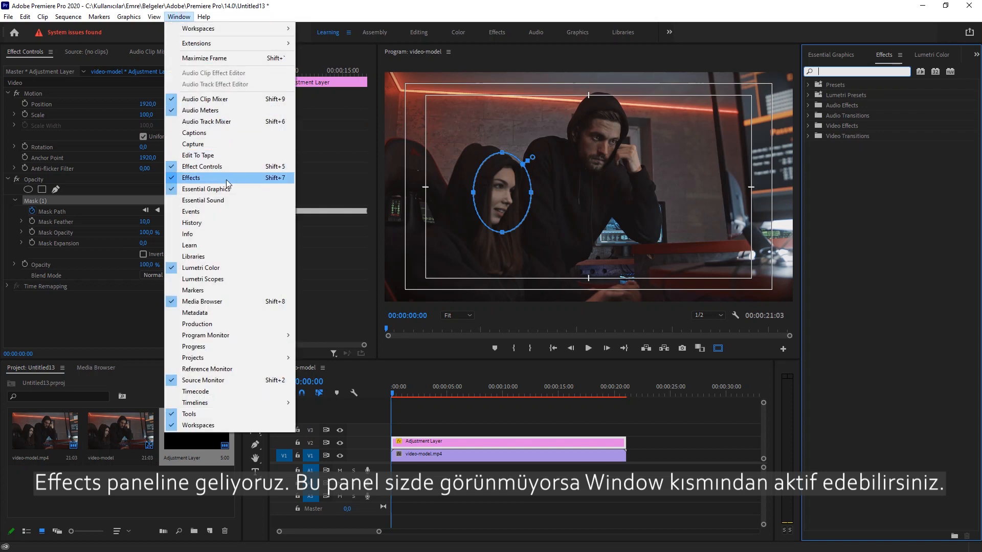
{"action": "left_click", "coordinate": [825, 74]}
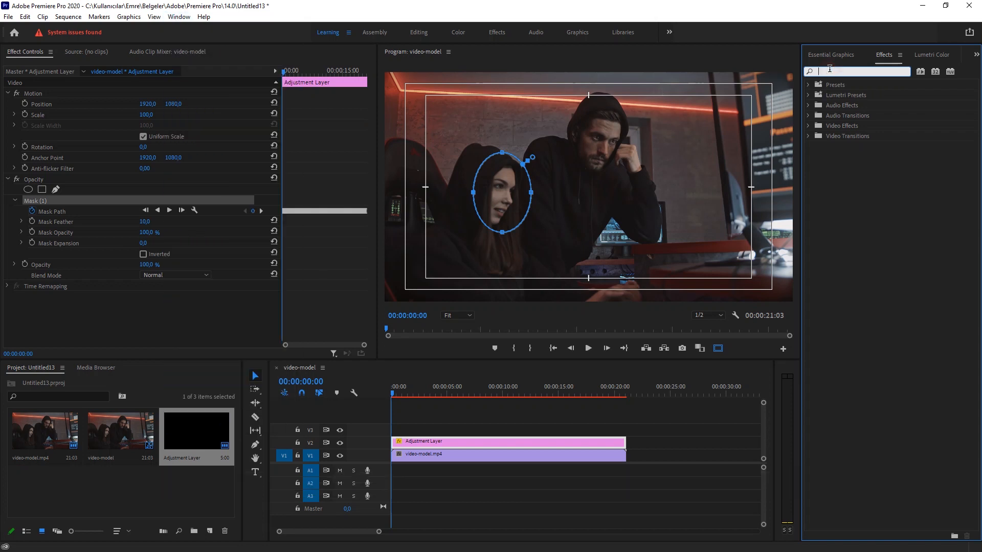
{"action": "type", "text": "gaus"}
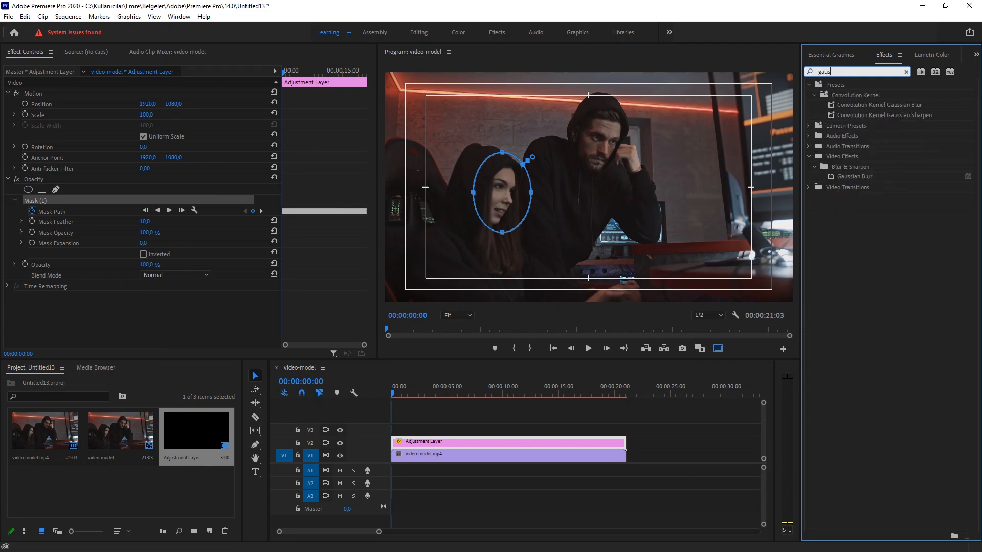
{"action": "left_click", "coordinate": [862, 177]}
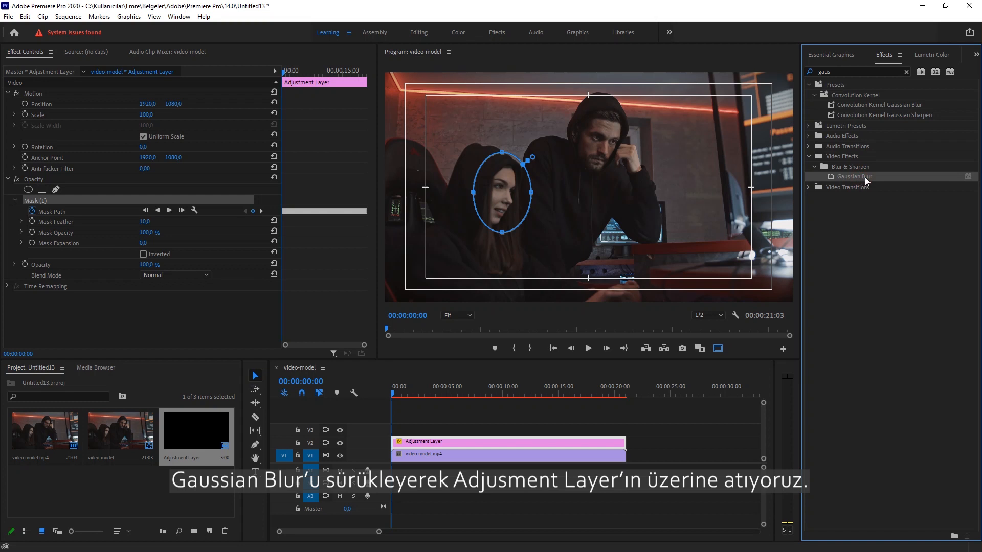
{"action": "left_click_drag", "start_coordinate": [894, 177], "coordinate": [853, 178]}
{"action": "left_click_drag", "start_coordinate": [538, 306], "coordinate": [435, 443]}
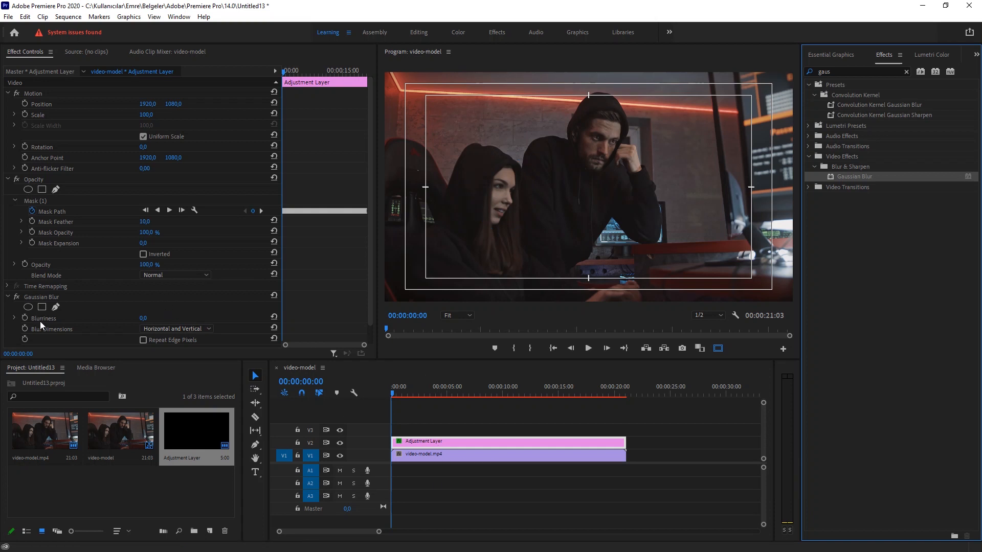
Set the Gaussian Blur blurriness on the adjustment layer to 75
{"action": "left_click", "coordinate": [145, 319]}
{"action": "type", "text": "15"}
{"action": "key", "text": "Return"}
{"action": "left_click", "coordinate": [148, 318]}
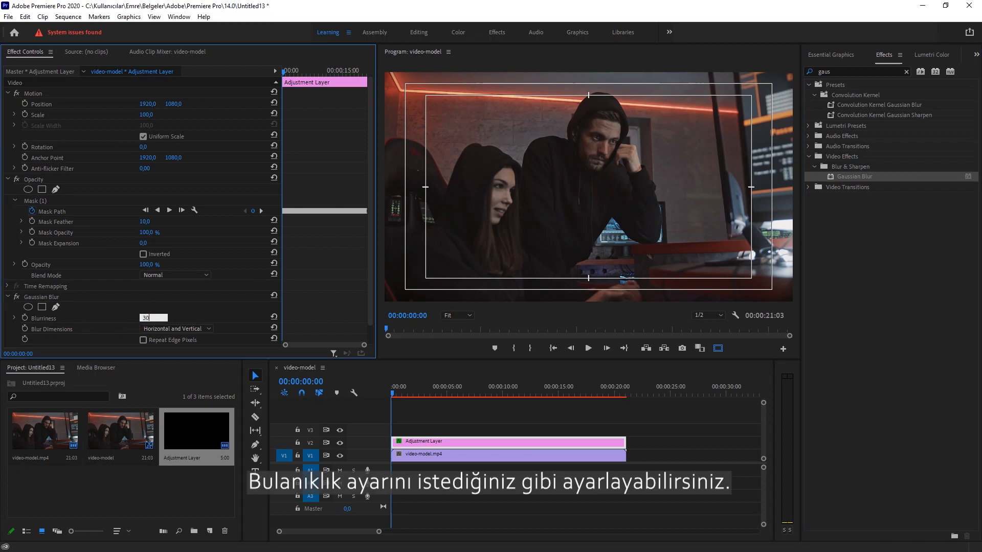
{"action": "left_click", "coordinate": [153, 317]}
{"action": "type", "text": "5"}
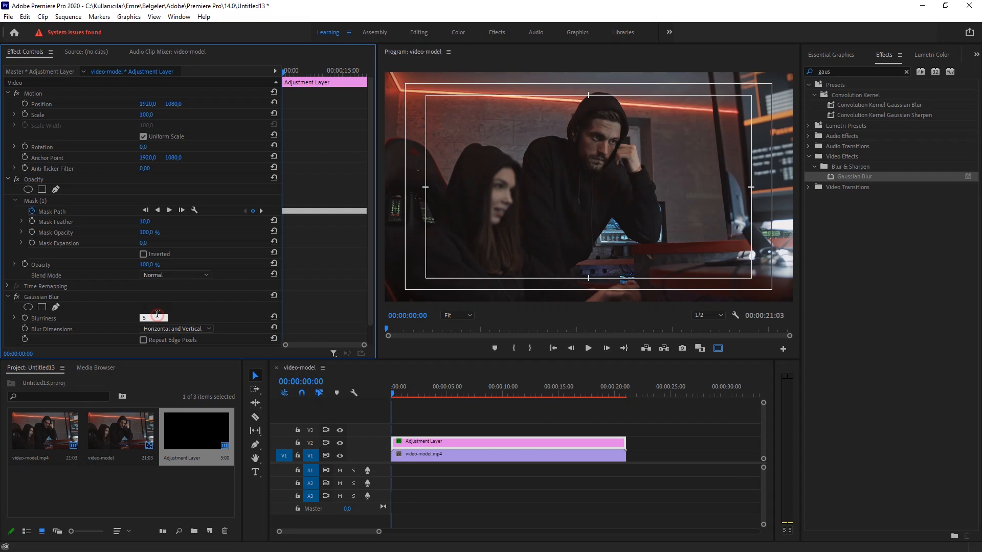
{"action": "key", "text": "Return"}
Play part of the sequence to check the blur on the woman's face, and return to the start
{"action": "left_click", "coordinate": [588, 348]}
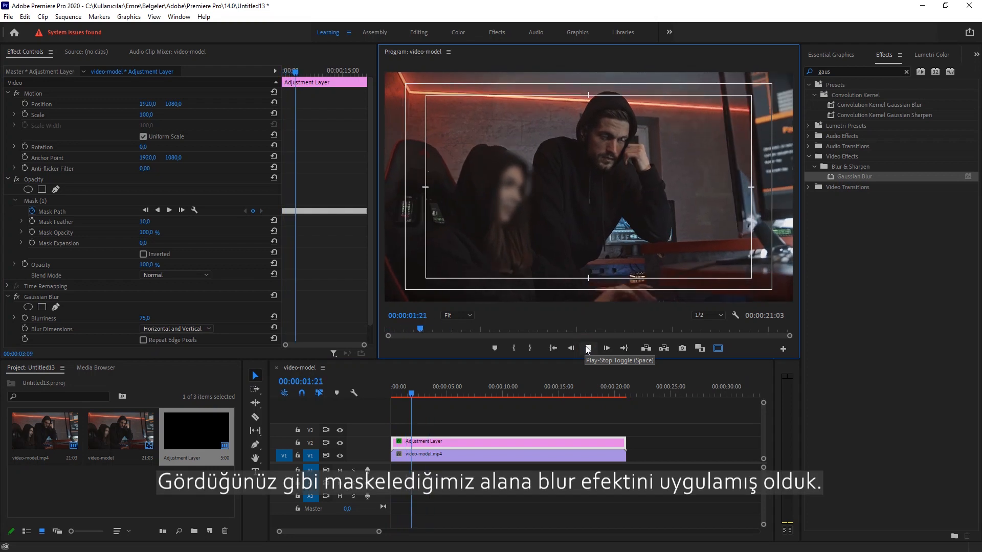
{"action": "left_click", "coordinate": [588, 348]}
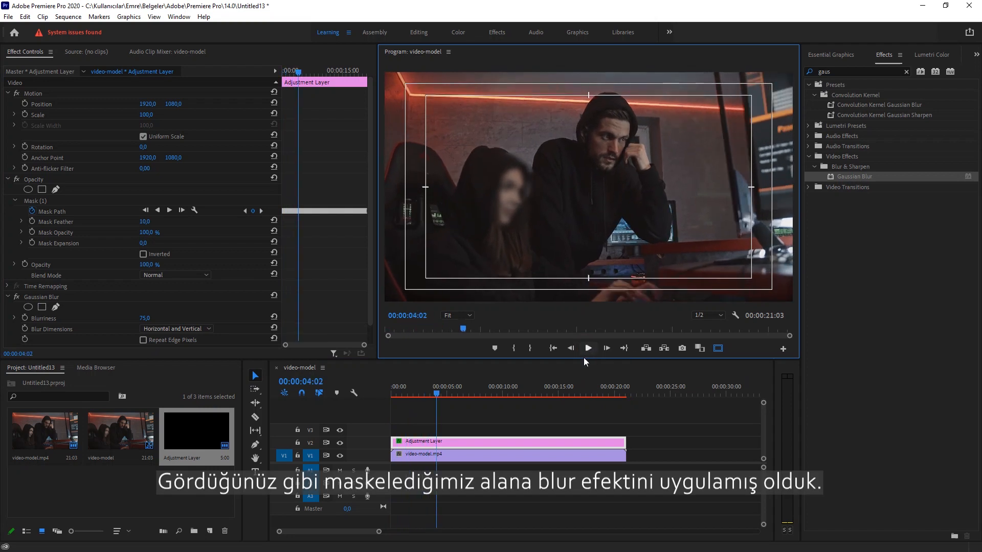
{"action": "left_click_drag", "start_coordinate": [436, 394], "coordinate": [387, 394]}
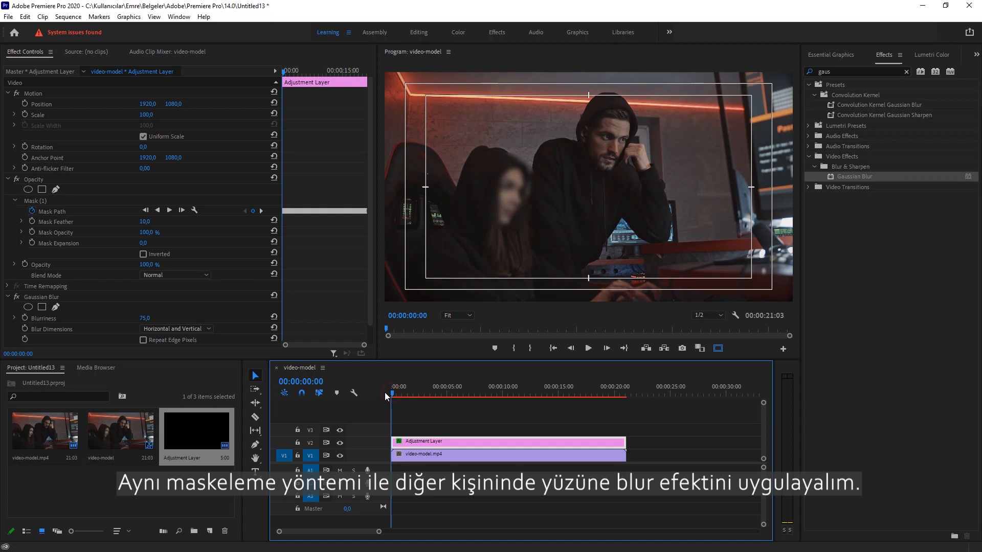
Add a second elliptical opacity mask to the adjustment layer and fit it closely around the man's face
{"action": "left_click", "coordinate": [28, 190]}
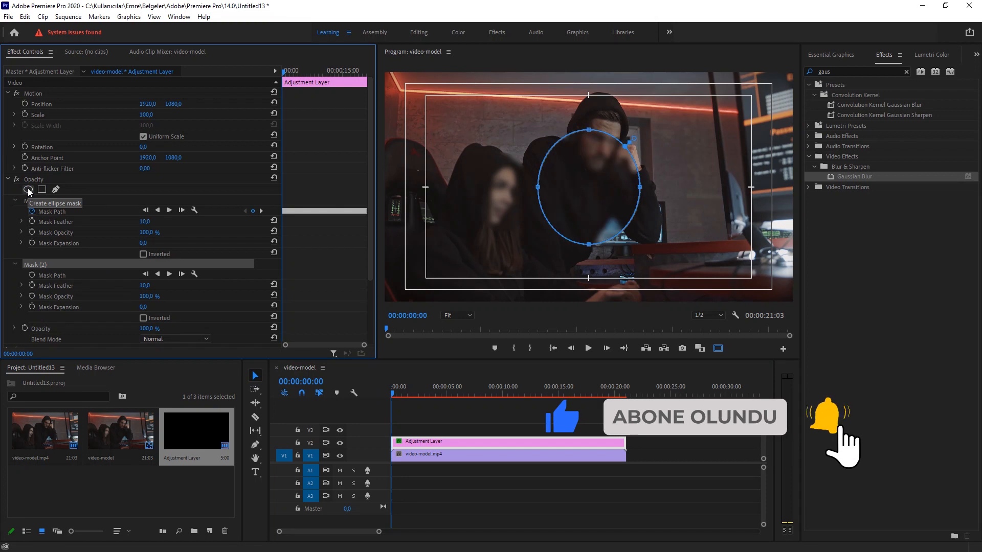
{"action": "left_click_drag", "start_coordinate": [589, 217], "coordinate": [600, 167]}
{"action": "left_click_drag", "start_coordinate": [601, 80], "coordinate": [601, 112]}
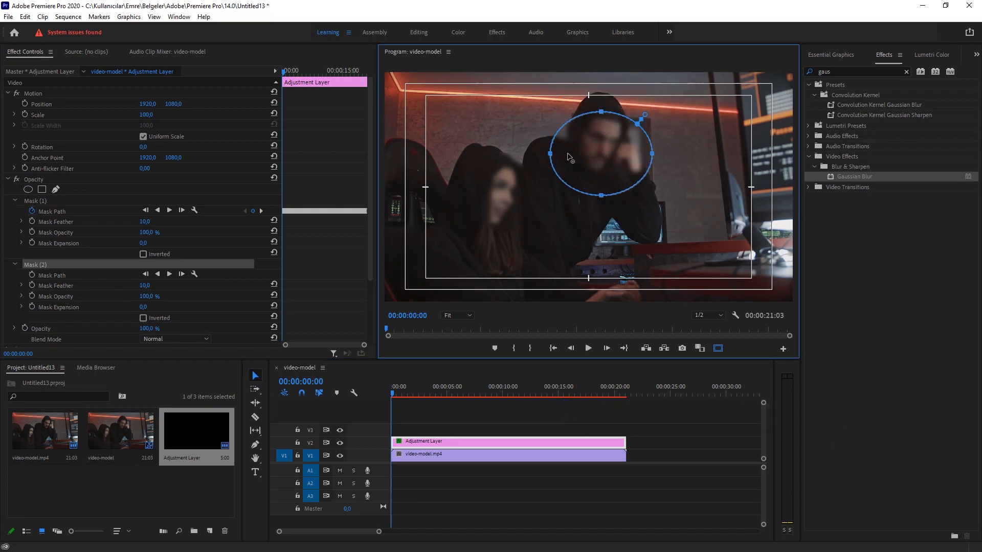
{"action": "left_click_drag", "start_coordinate": [550, 153], "coordinate": [575, 154]}
{"action": "left_click_drag", "start_coordinate": [652, 155], "coordinate": [633, 155]}
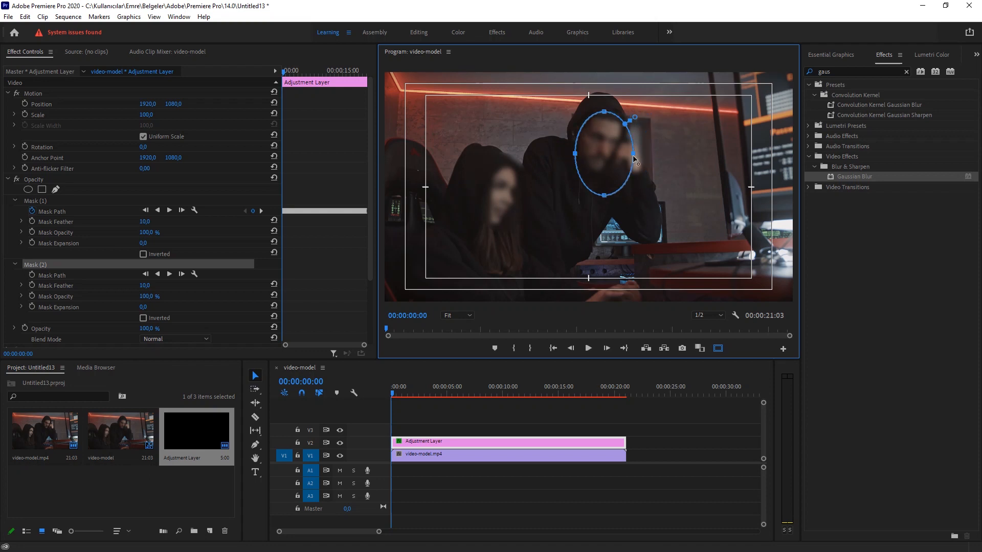
{"action": "left_click_drag", "start_coordinate": [606, 197], "coordinate": [600, 152]}
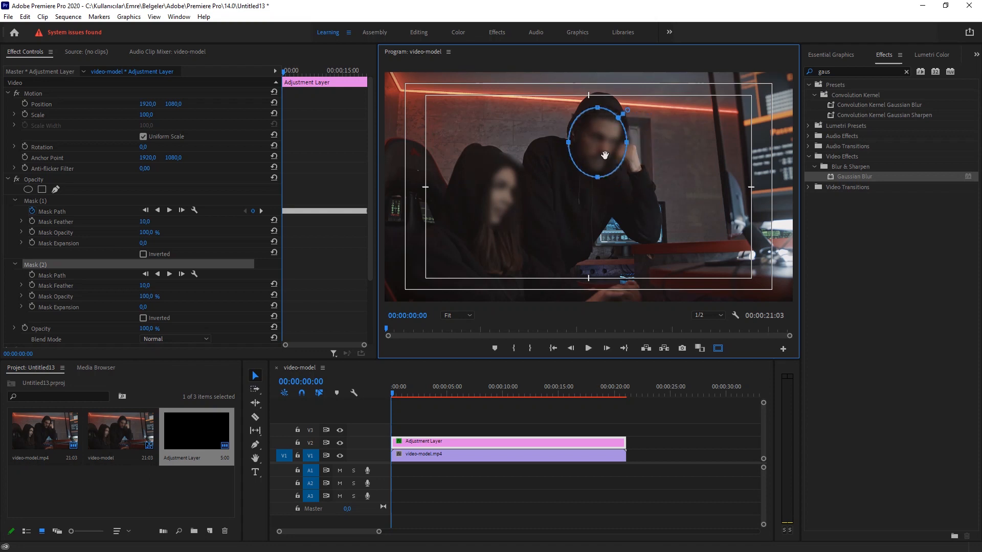
{"action": "left_click_drag", "start_coordinate": [598, 106], "coordinate": [599, 104]}
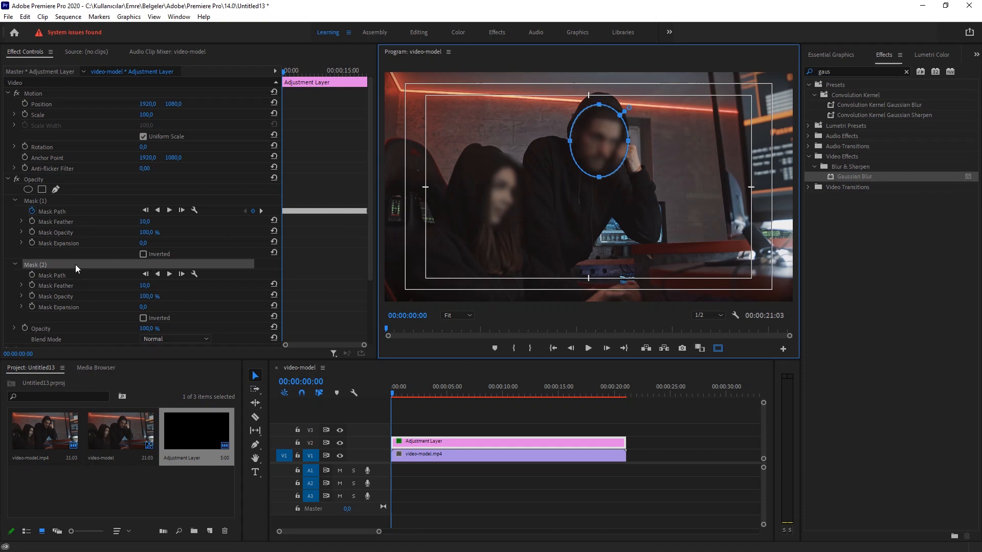
Track the second mask's path forward through the clip, check it at several points, and return to the start
{"action": "left_click", "coordinate": [170, 274]}
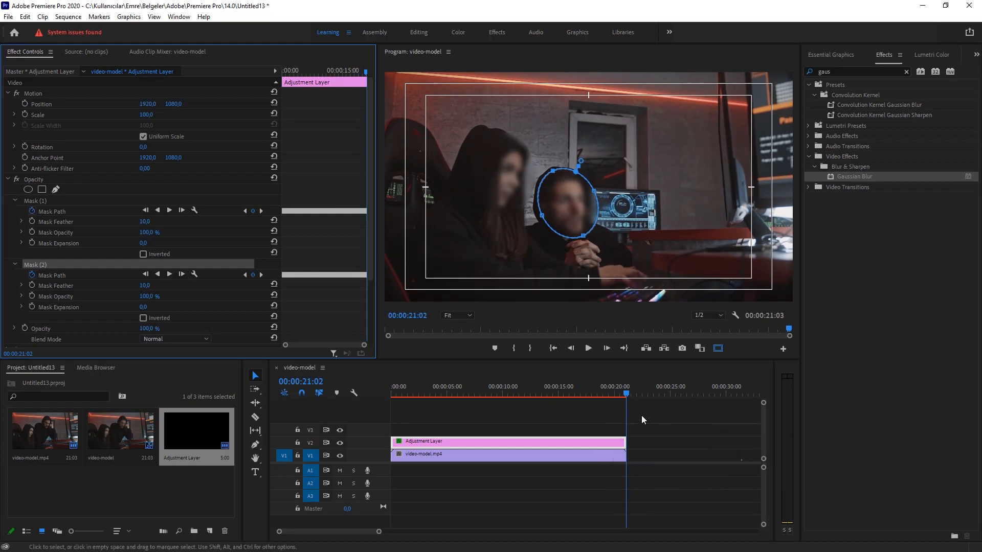
{"action": "left_click", "coordinate": [625, 393]}
{"action": "left_click_drag", "start_coordinate": [545, 393], "coordinate": [557, 393]}
{"action": "left_click_drag", "start_coordinate": [414, 399], "coordinate": [382, 393]}
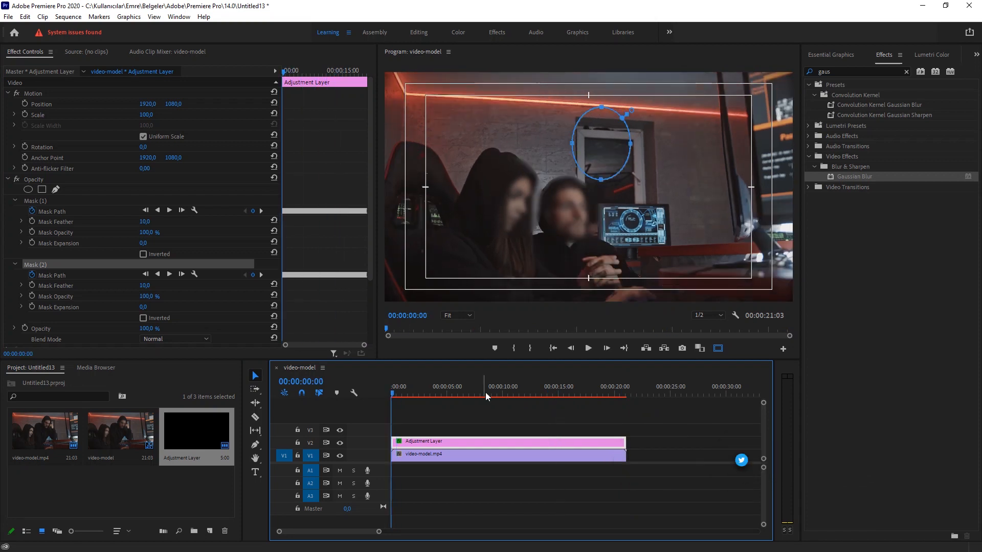
{"action": "left_click", "coordinate": [429, 387]}
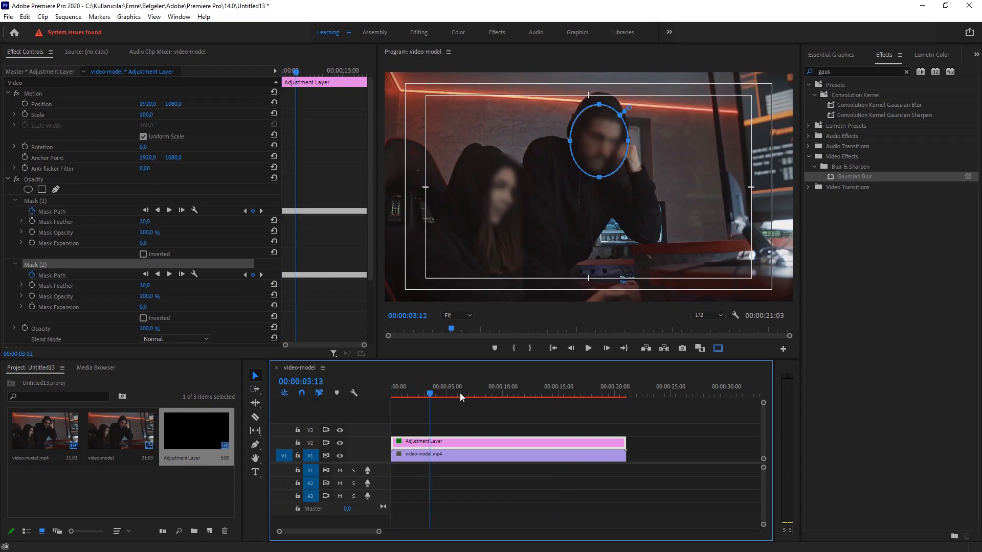
{"action": "left_click", "coordinate": [393, 396]}
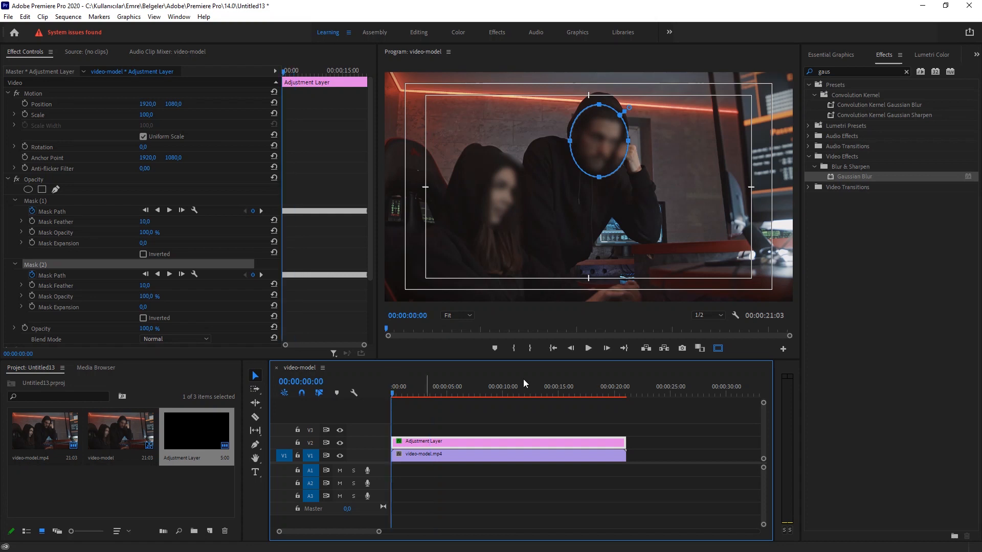
Play the first seconds of the sequence to check the blur on both faces, and clear the clip selection
{"action": "left_click", "coordinate": [587, 352]}
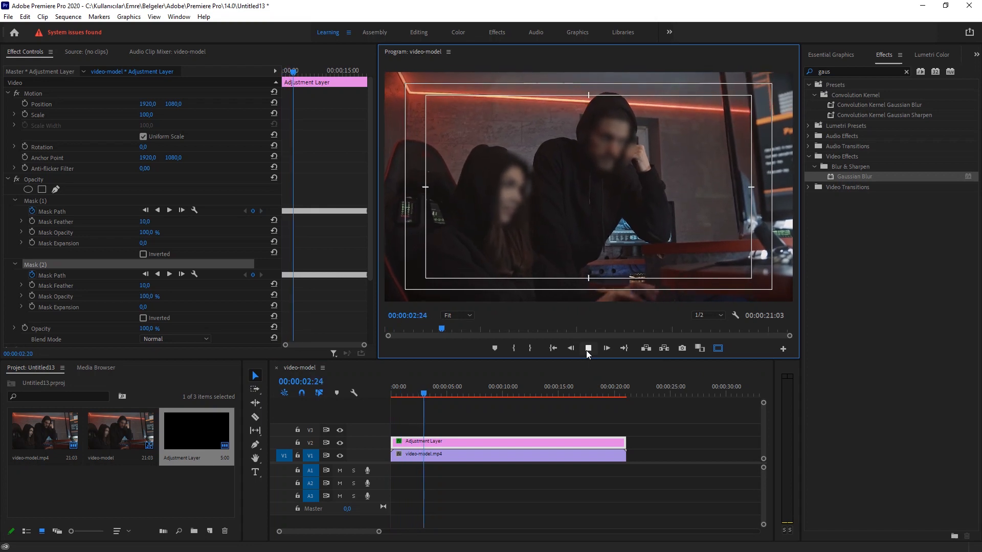
{"action": "left_click", "coordinate": [587, 351]}
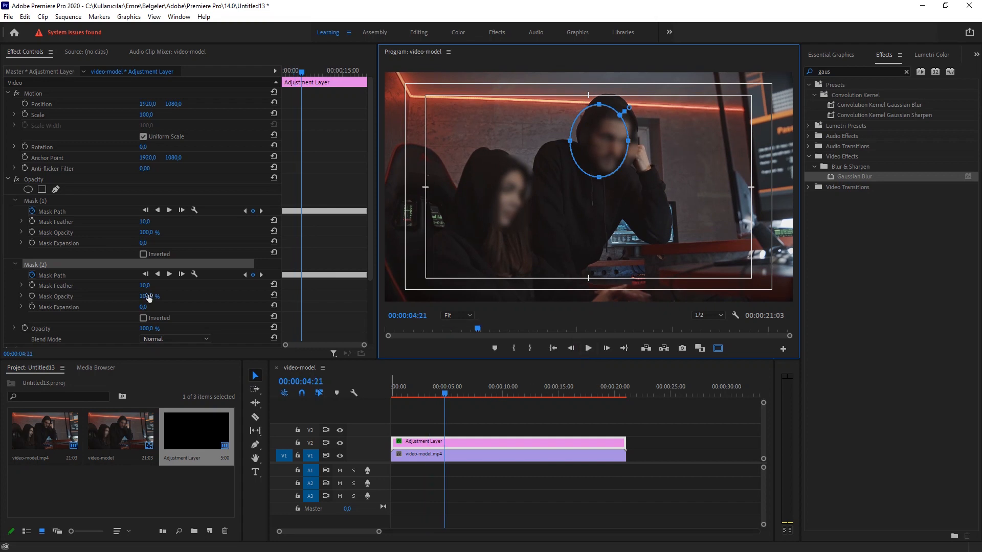
{"action": "left_click", "coordinate": [567, 425]}
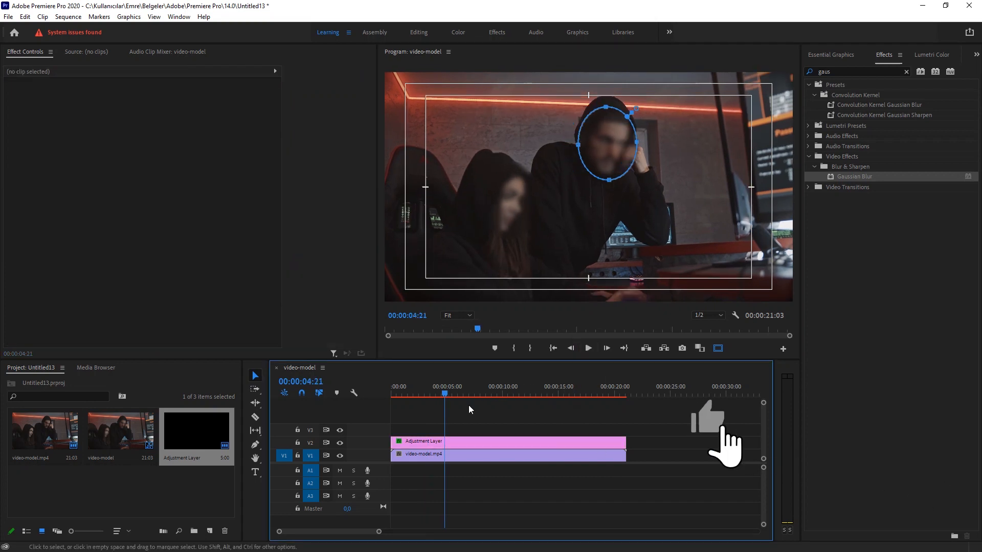
Select the adjustment layer and switch its Gaussian Blur off and on again to compare the footage with and without blur
{"action": "left_click", "coordinate": [461, 442]}
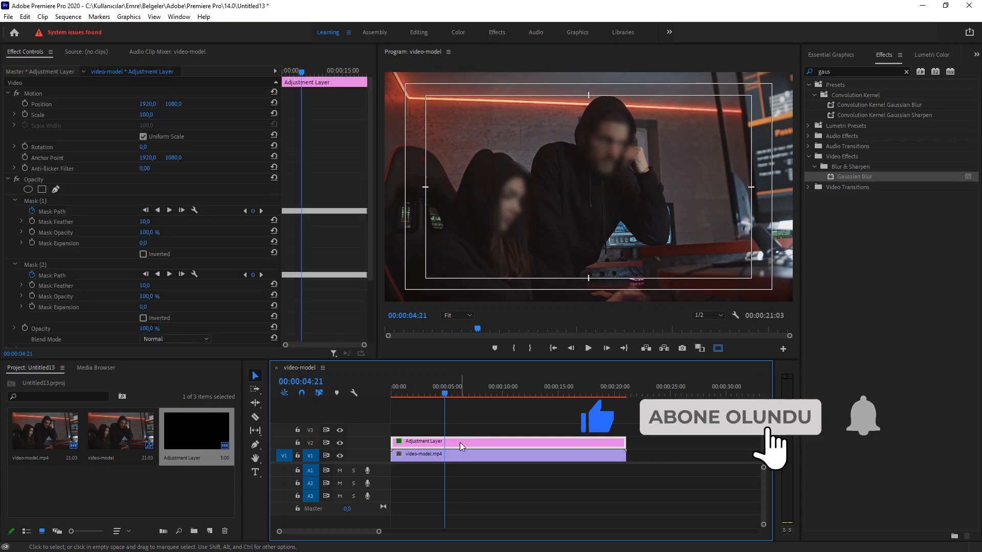
{"action": "scroll", "coordinate": [82, 282], "scroll_direction": "down", "scroll_amount": 2}
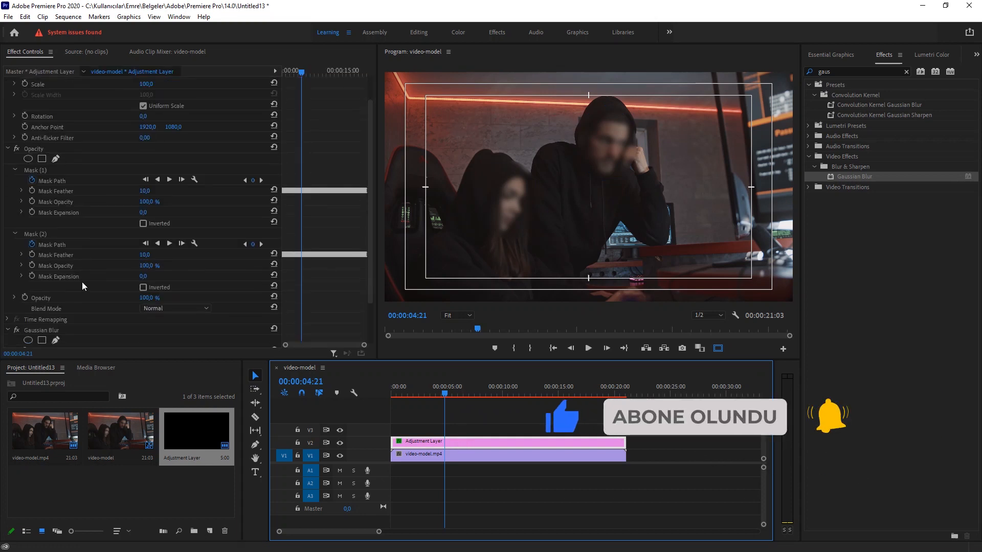
{"action": "scroll", "coordinate": [79, 284], "scroll_direction": "down", "scroll_amount": 2}
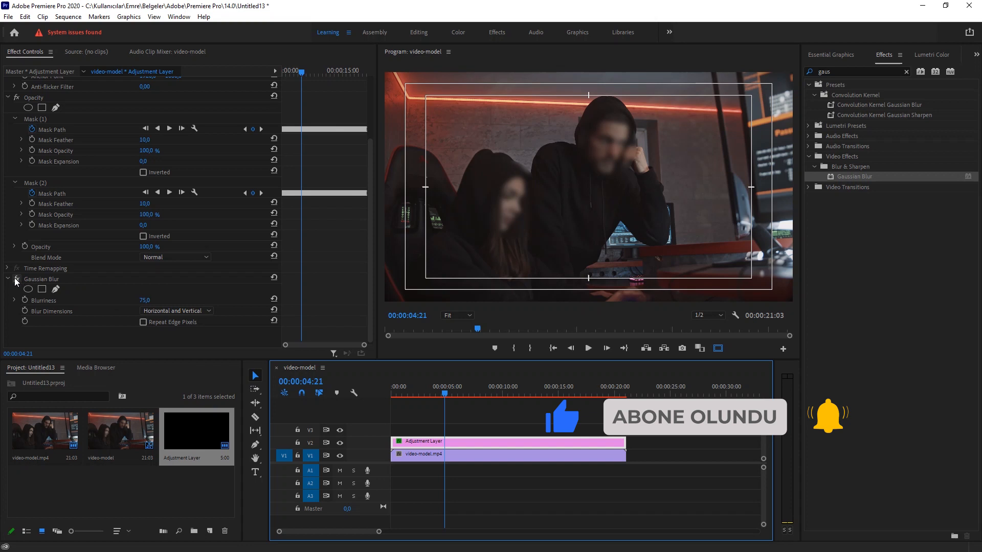
{"action": "left_click", "coordinate": [17, 279]}
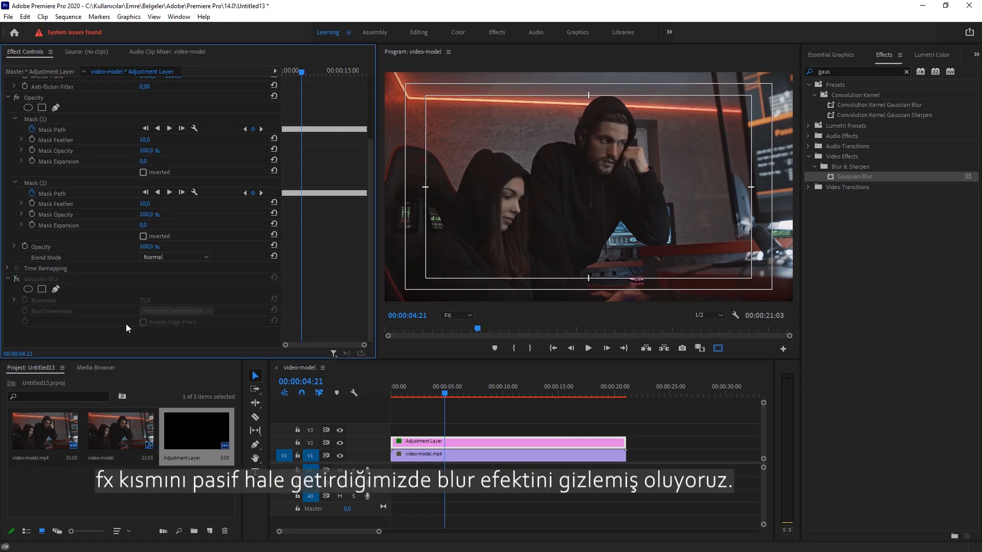
{"action": "left_click", "coordinate": [16, 279]}
{"action": "left_click", "coordinate": [16, 280]}
{"action": "left_click", "coordinate": [16, 280]}
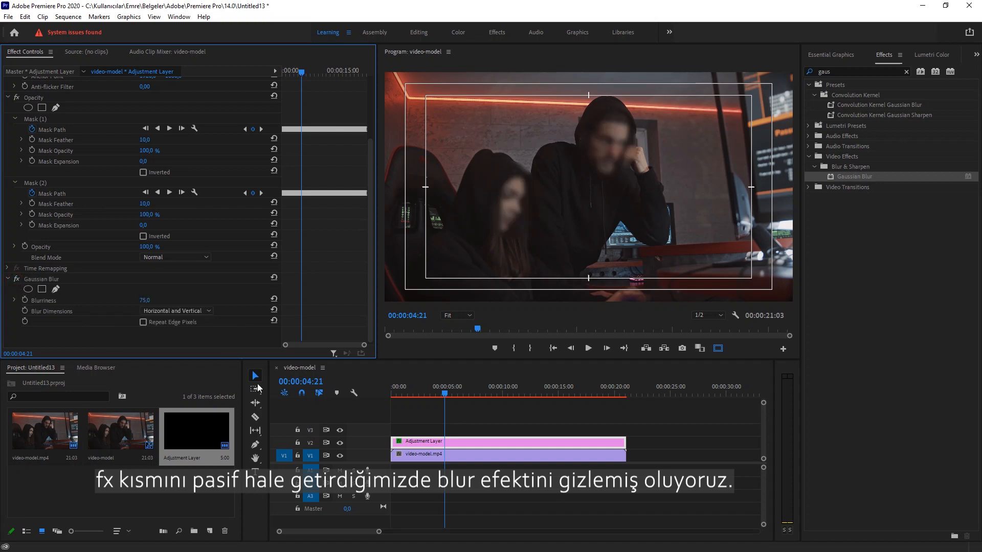
Search the effects for "mosa" and apply the Mosaic video effect to the adjustment layer
{"action": "left_click", "coordinate": [906, 72]}
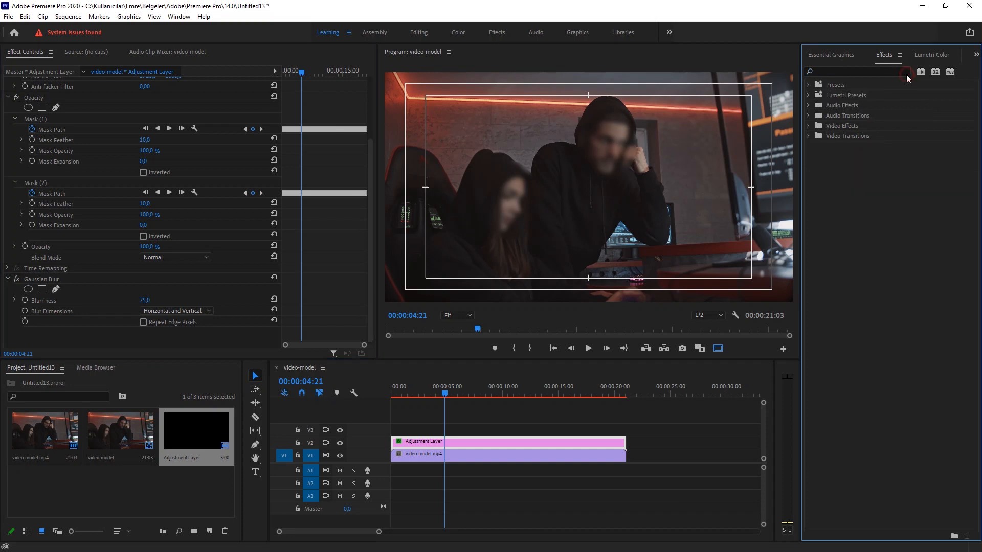
{"action": "left_click", "coordinate": [851, 72]}
{"action": "type", "text": "mosa"}
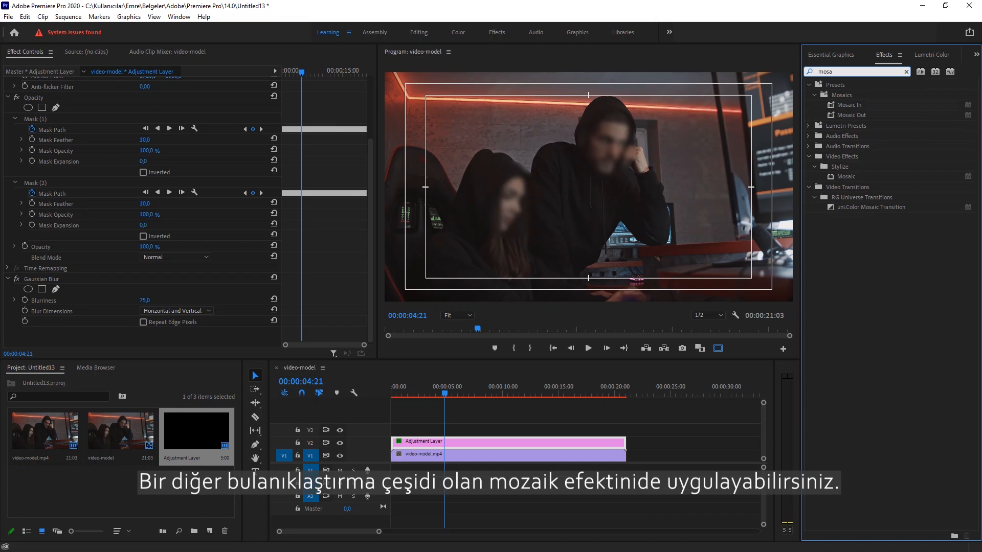
{"action": "left_click", "coordinate": [868, 178]}
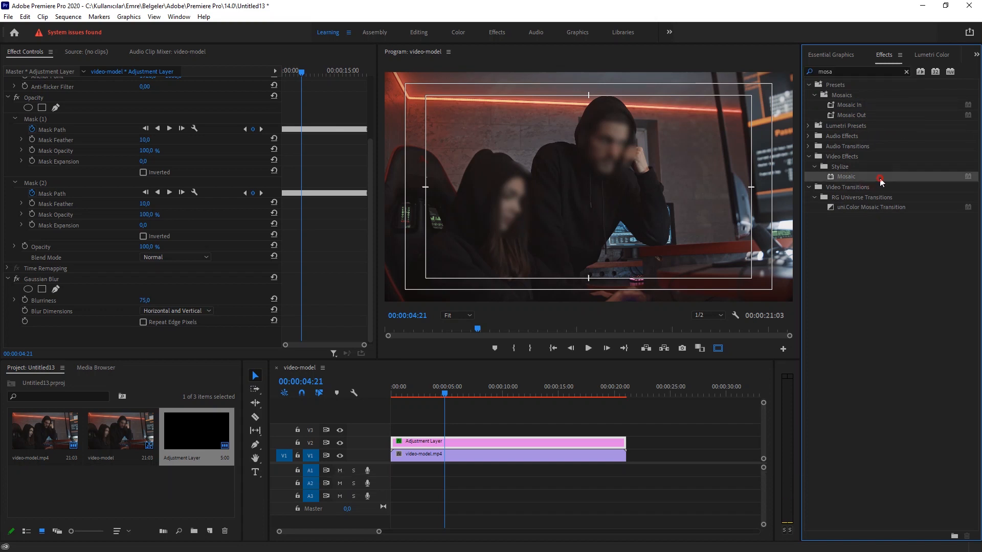
{"action": "left_click_drag", "start_coordinate": [510, 357], "coordinate": [489, 444]}
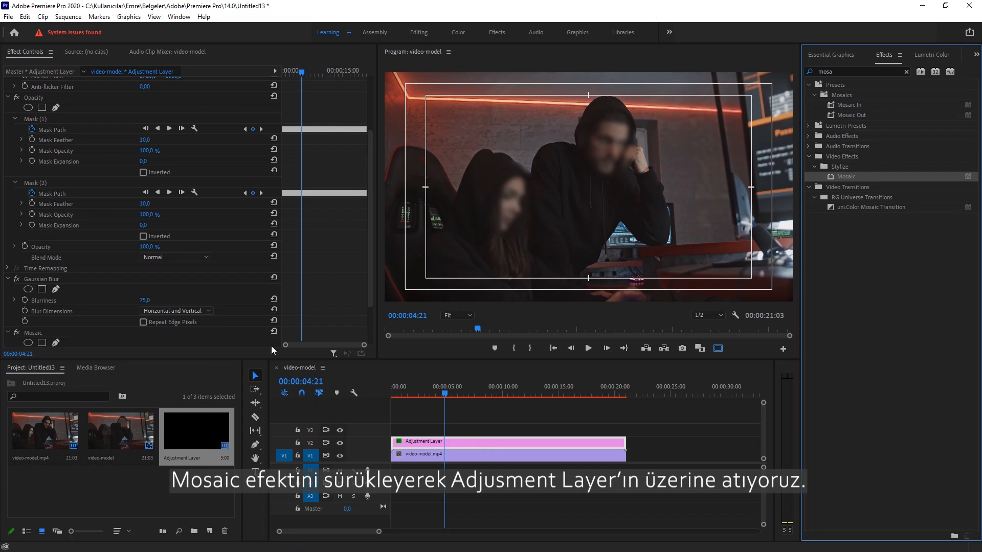
Disable Gaussian Blur and set the Mosaic effect's horizontal and vertical blocks to 25
{"action": "left_click", "coordinate": [16, 280]}
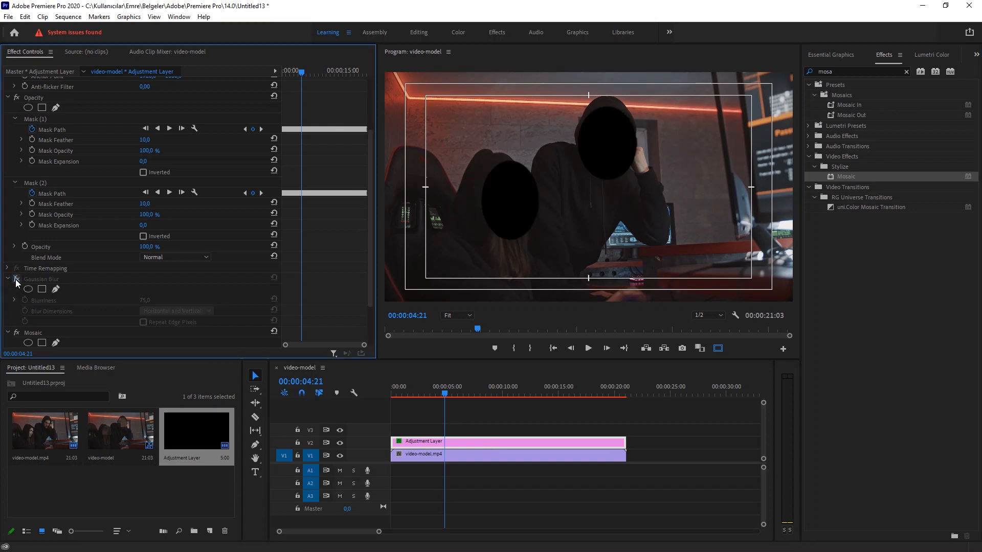
{"action": "left_click", "coordinate": [40, 335]}
{"action": "scroll", "coordinate": [46, 335], "scroll_direction": "down", "scroll_amount": 3}
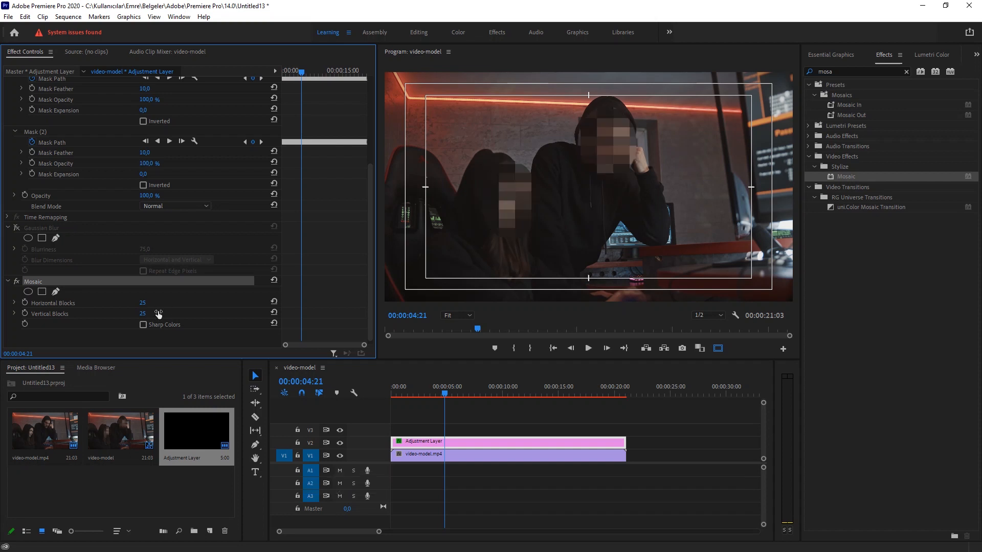
Play the sequence from the start to check the mosaic on both faces, and return to the beginning
{"action": "left_click_drag", "start_coordinate": [438, 391], "coordinate": [385, 394]}
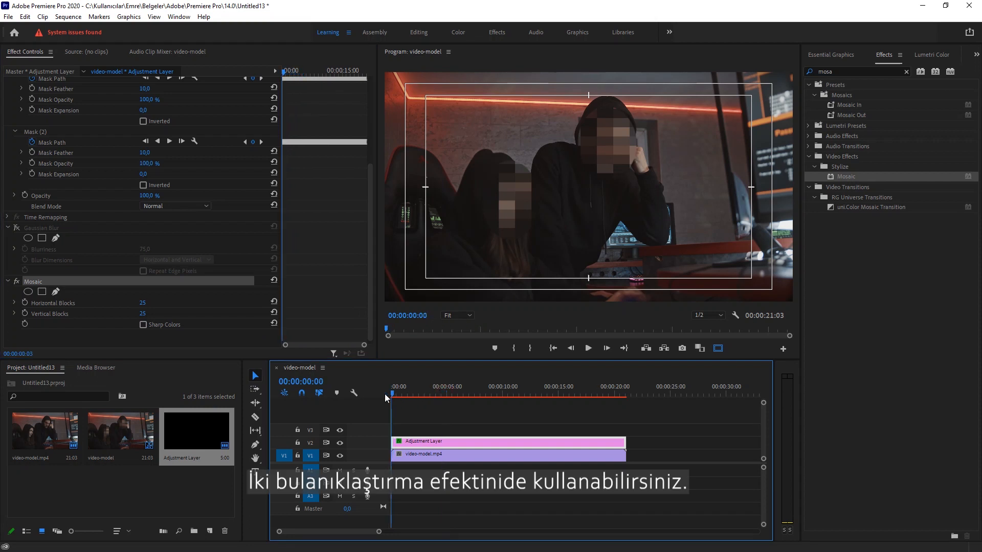
{"action": "left_click", "coordinate": [587, 348]}
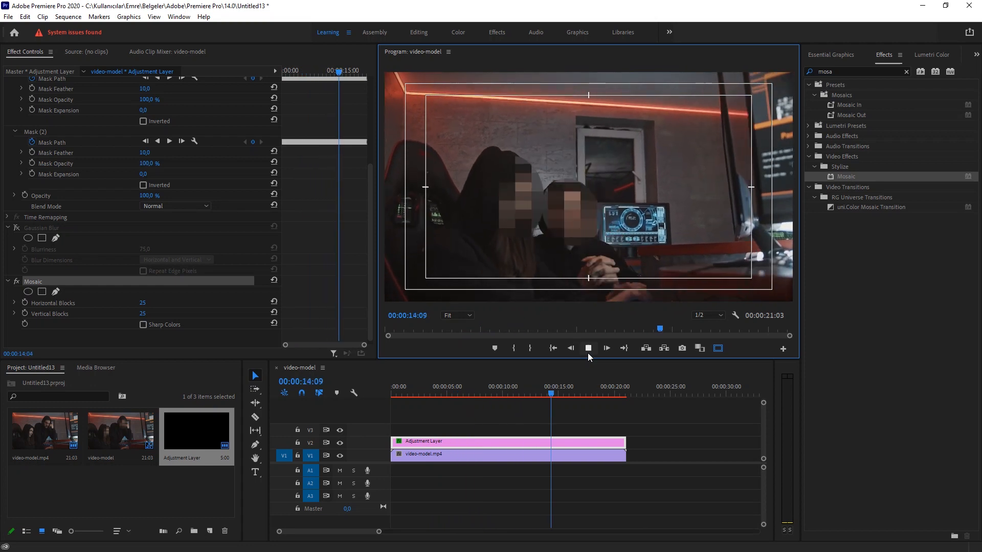
{"action": "left_click", "coordinate": [591, 387]}
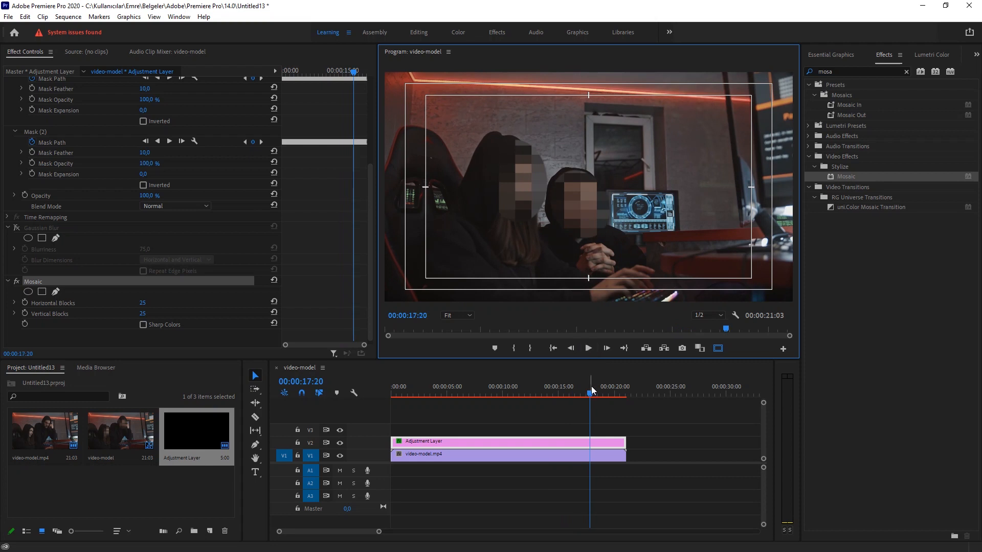
{"action": "left_click_drag", "start_coordinate": [591, 397], "coordinate": [387, 395]}
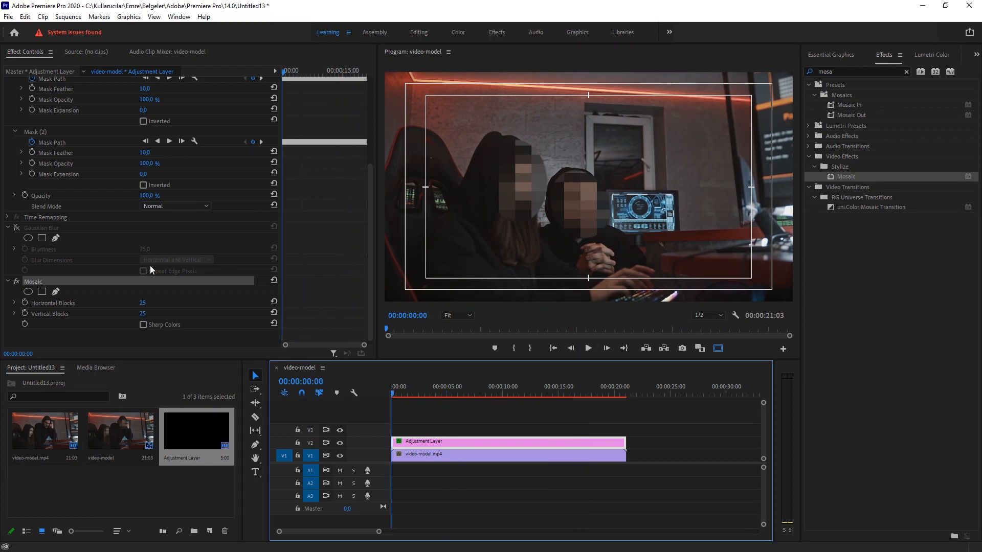
Disable the Mosaic effect and re-enable Gaussian Blur on the adjustment layer
{"action": "left_click", "coordinate": [19, 281]}
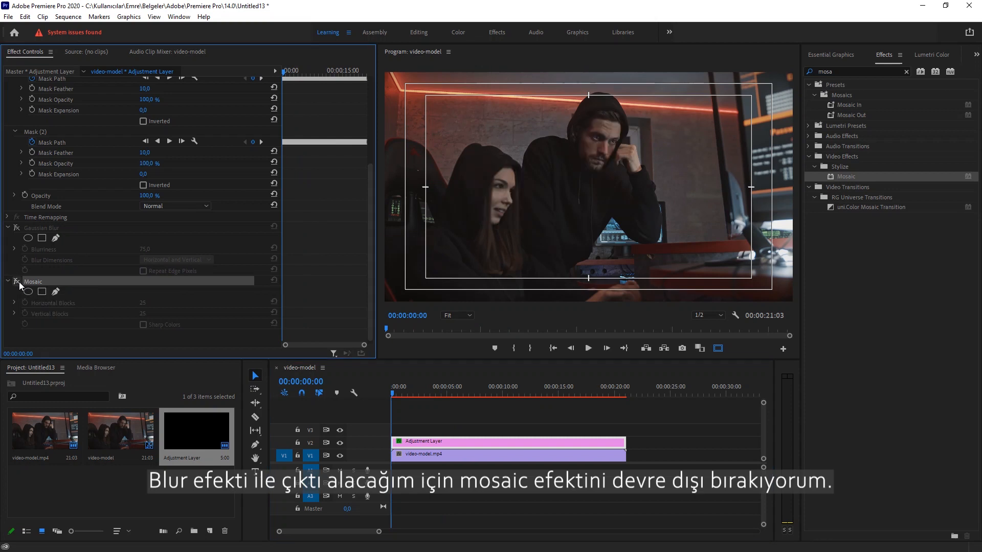
{"action": "left_click", "coordinate": [15, 228]}
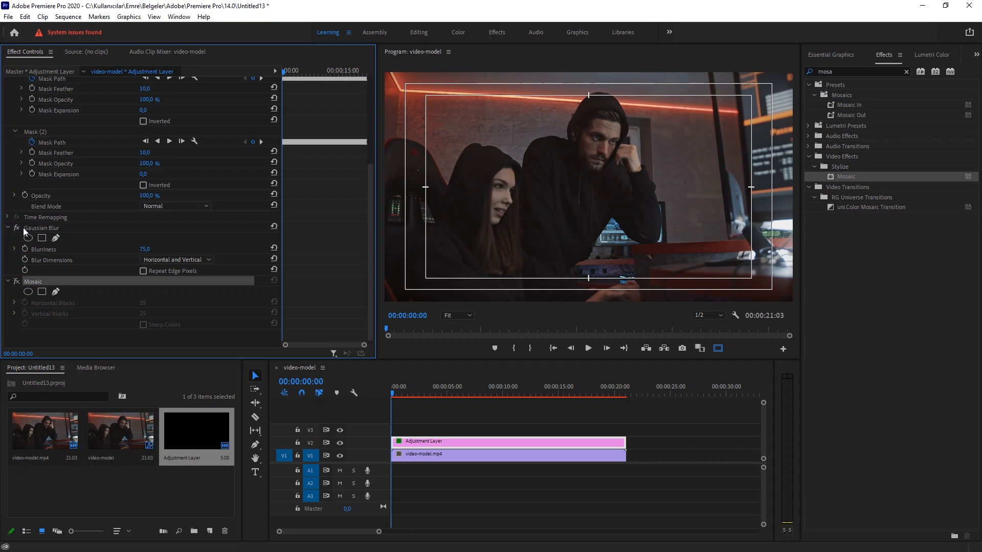